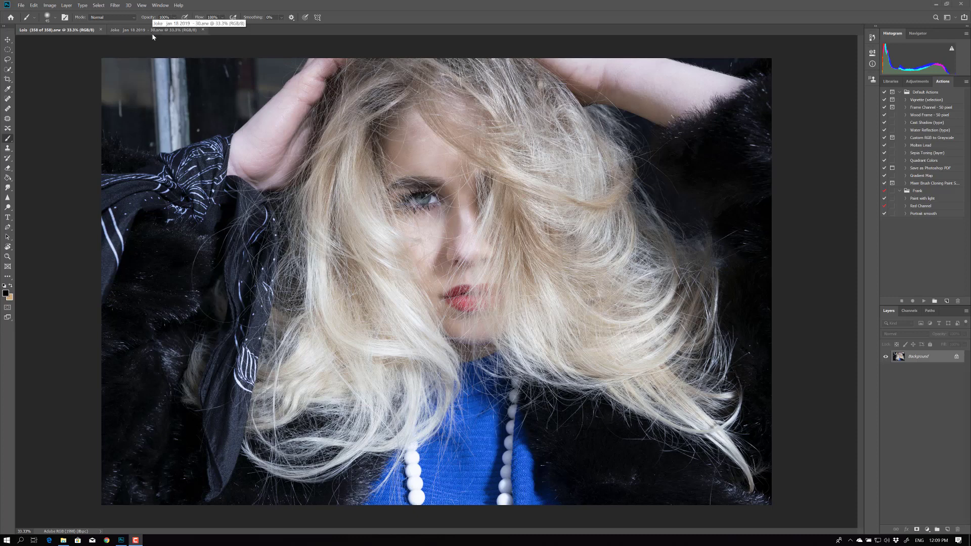
- Try brightening the visible eye at 100% view using the Dodge tool on highlights
left_click(142, 6)
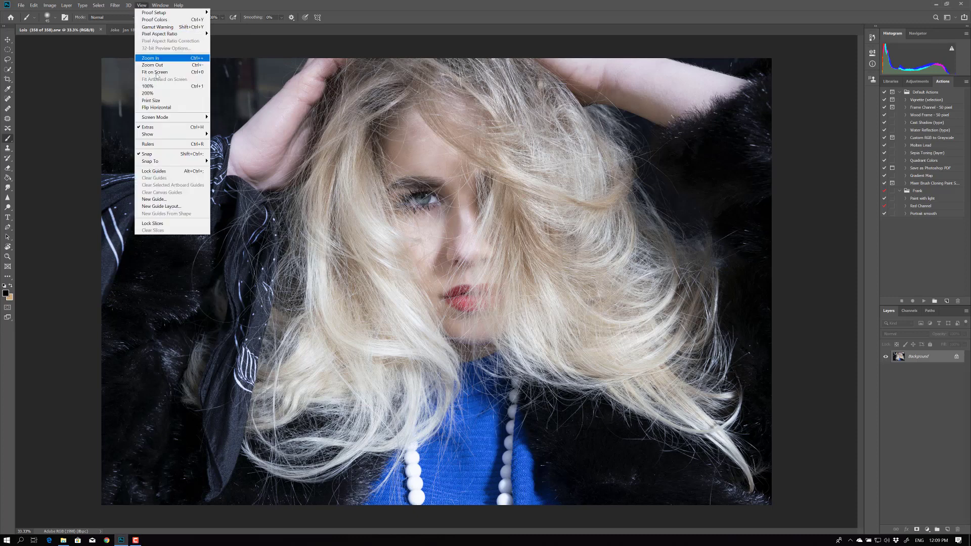
left_click(171, 86)
left_click_drag(346, 145, 338, 277)
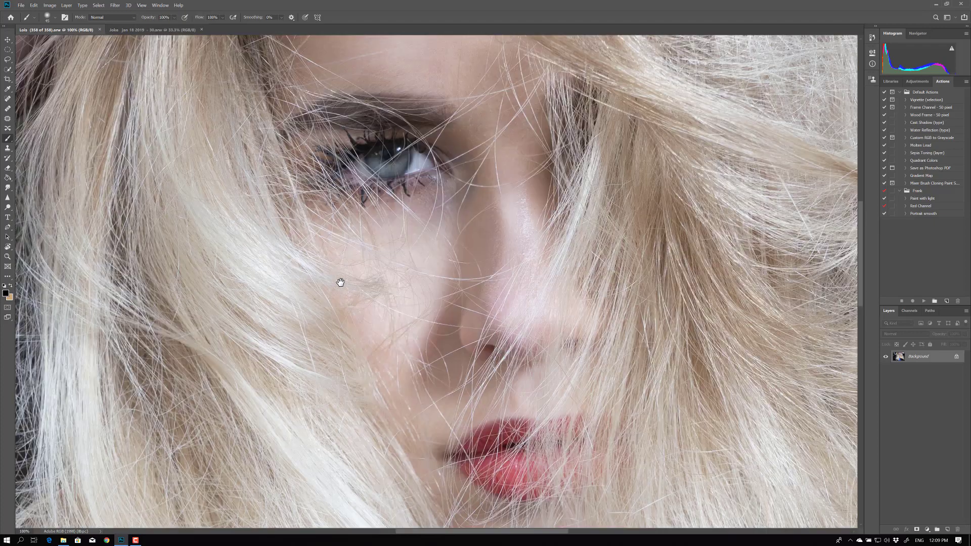
left_click(8, 208)
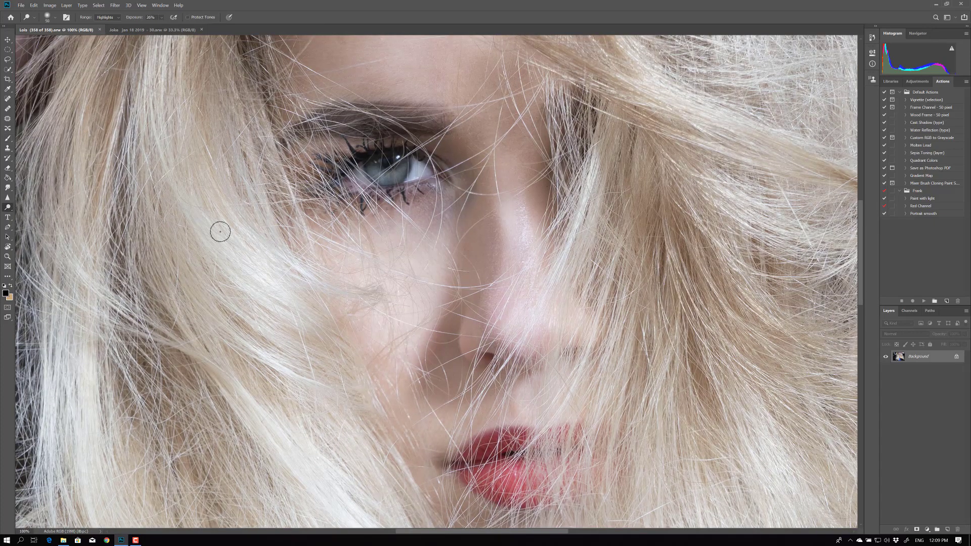
mouse_move(417, 185)
left_mouse_down()
mouse_move(384, 177)
mouse_move(404, 167)
mouse_move(443, 174)
mouse_move(398, 164)
mouse_move(375, 176)
left_mouse_up()
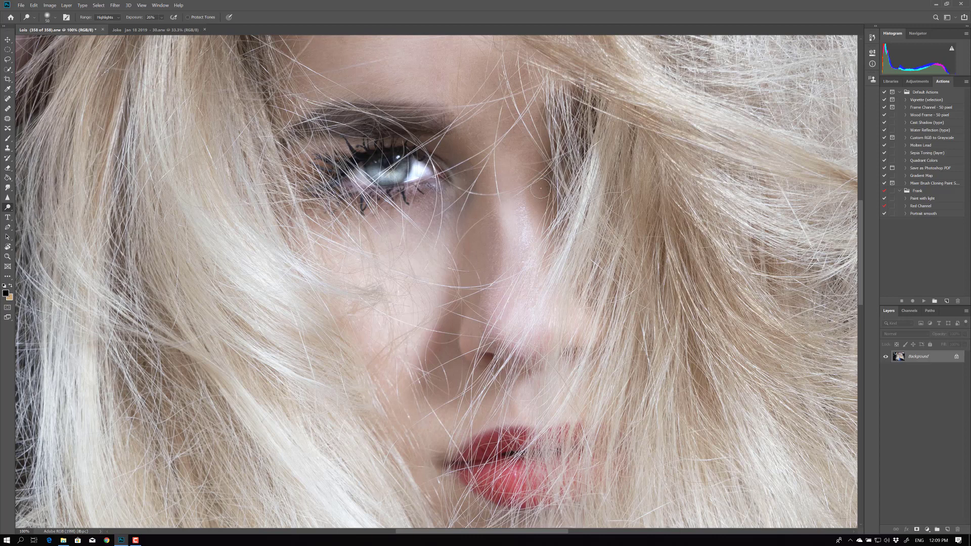
key("ctrl+z")
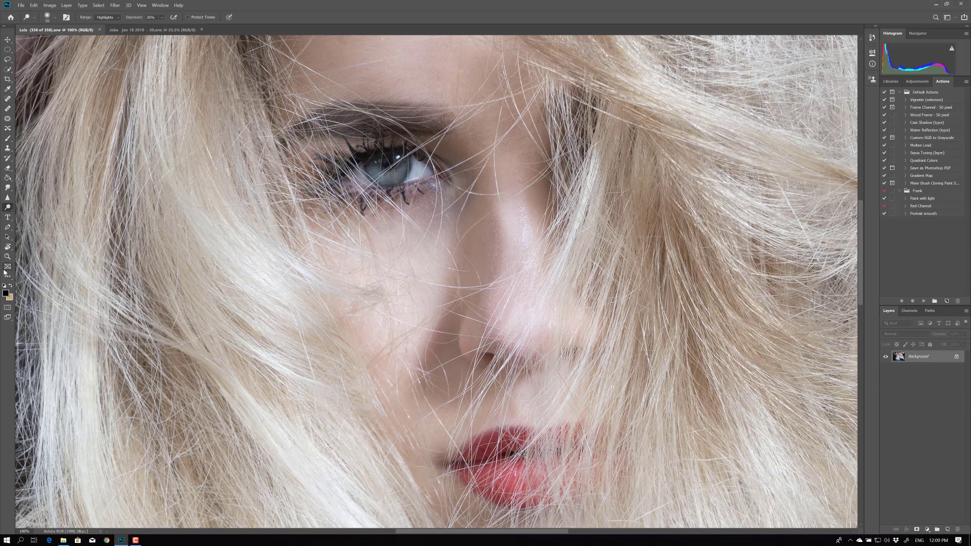
- Select the iris by painting over it with the Brush in Quick Mask mode, excluding the dark pupil area
left_click(7, 306)
left_click(9, 139)
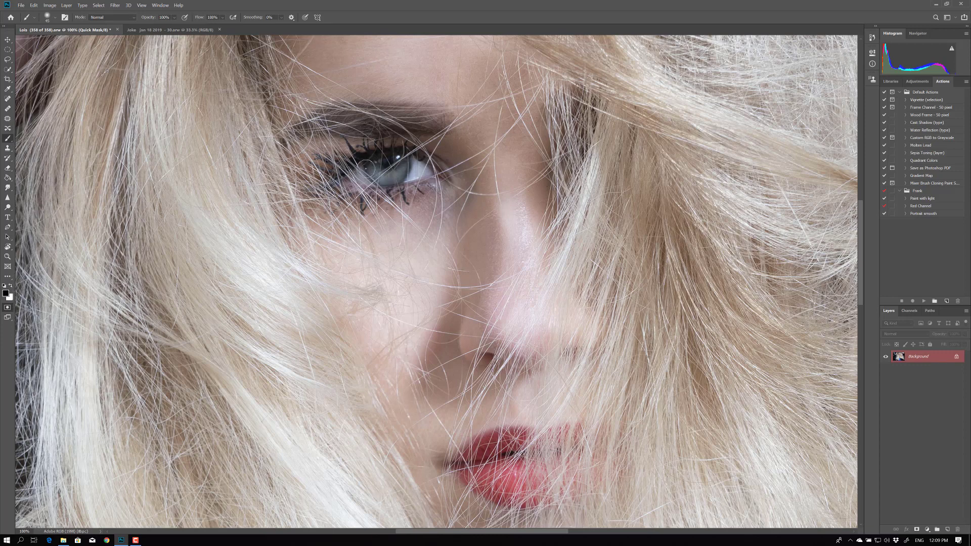
mouse_move(368, 165)
left_mouse_down()
mouse_move(393, 178)
mouse_move(402, 164)
mouse_move(394, 154)
left_mouse_up()
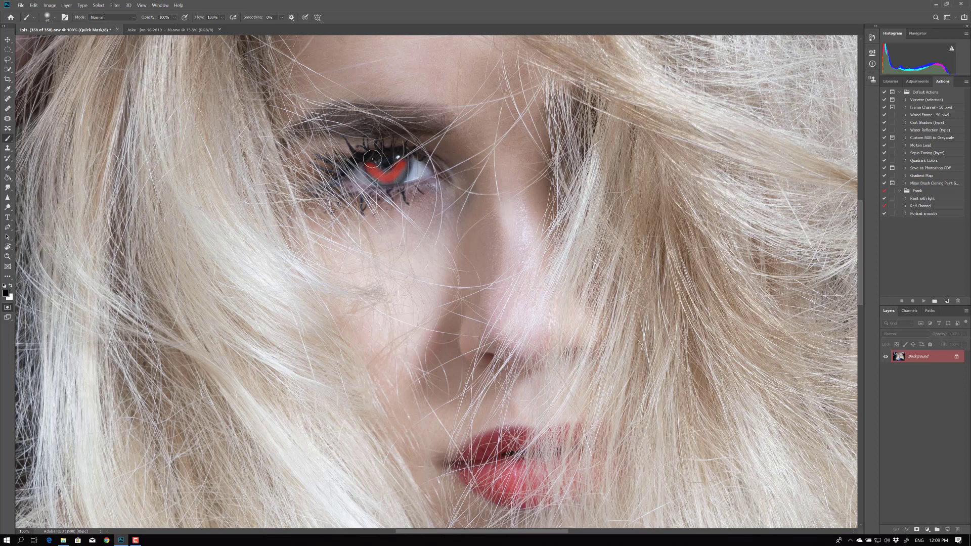
mouse_move(370, 165)
left_mouse_down()
mouse_move(397, 178)
mouse_move(404, 160)
mouse_move(400, 177)
mouse_move(405, 157)
mouse_move(383, 170)
mouse_move(375, 159)
mouse_move(403, 157)
left_mouse_up()
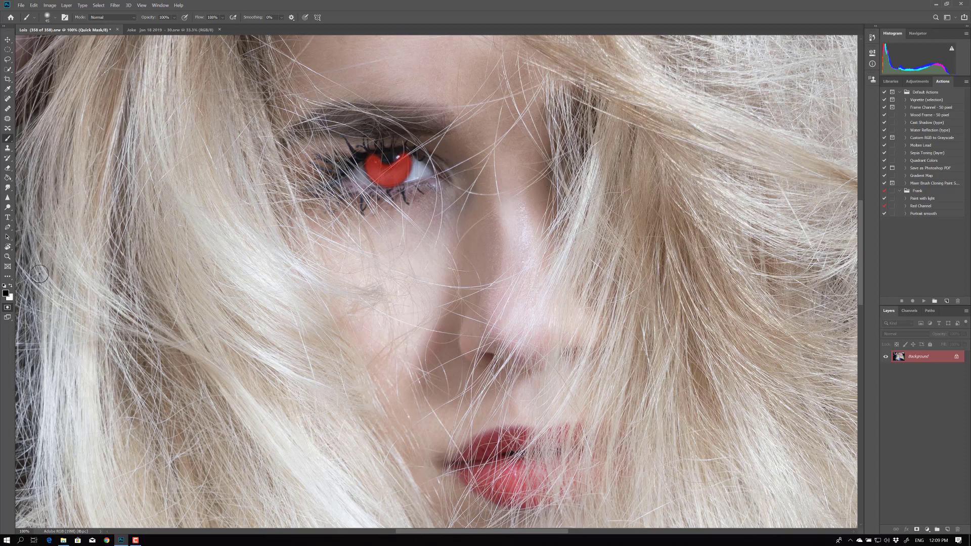
left_click(10, 286)
left_click(8, 307)
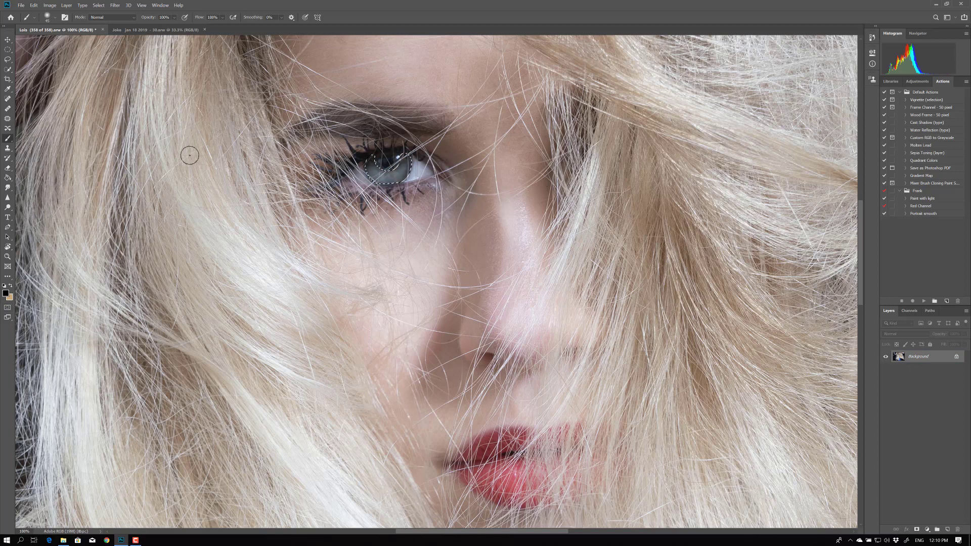
- Try lightening the selected iris with a Dodge stroke on highlights
left_click(8, 207)
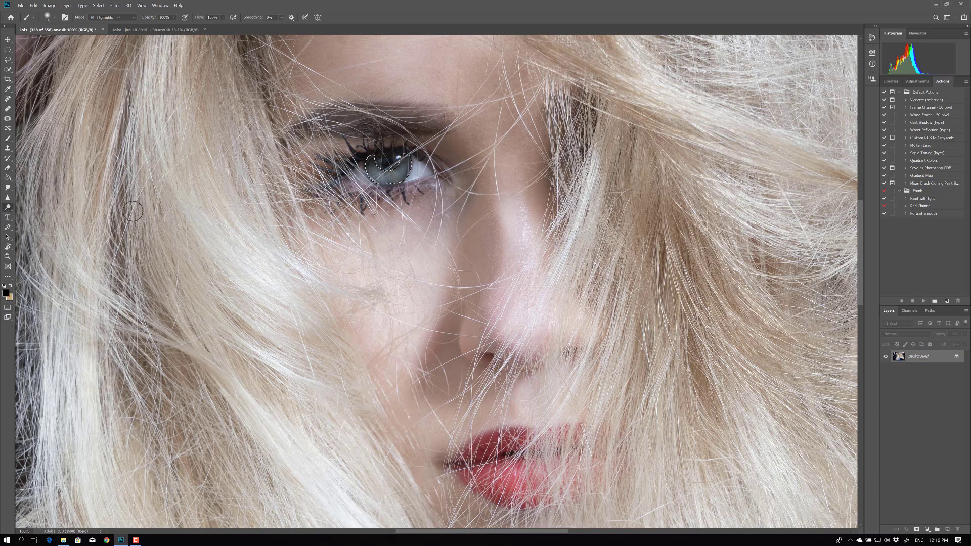
mouse_move(371, 158)
left_mouse_down()
mouse_move(385, 167)
mouse_move(377, 169)
mouse_move(400, 172)
mouse_move(384, 170)
left_mouse_up()
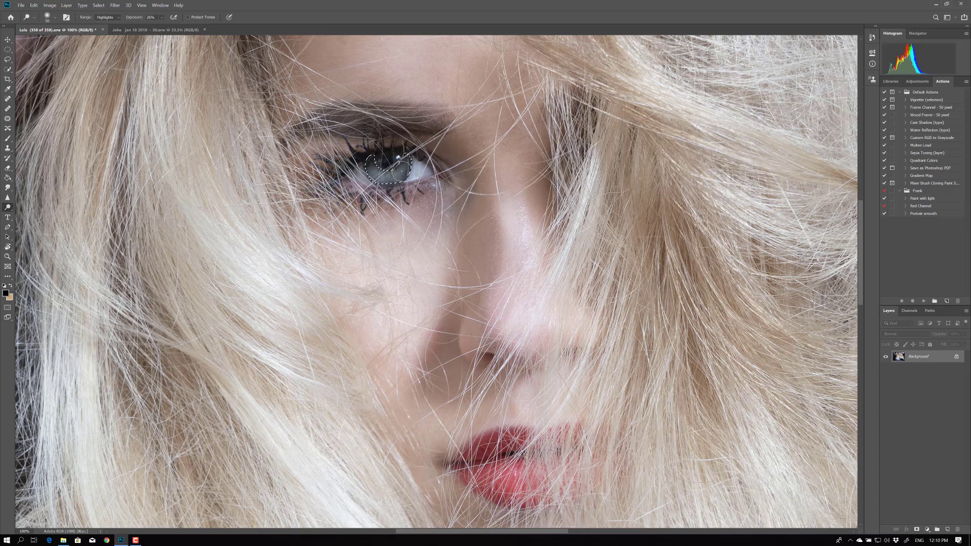
- Feather the edge of the iris selection
left_click(99, 5)
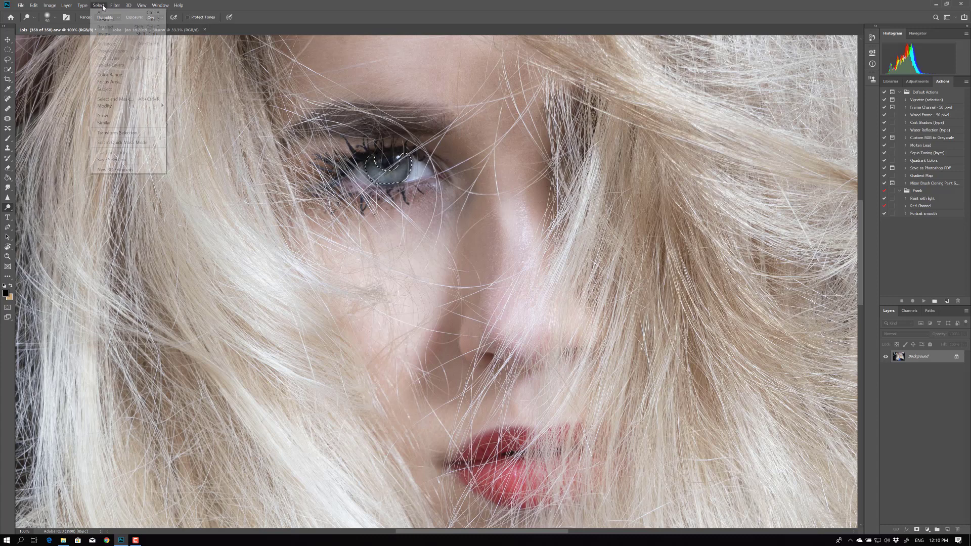
mouse_move(126, 106)
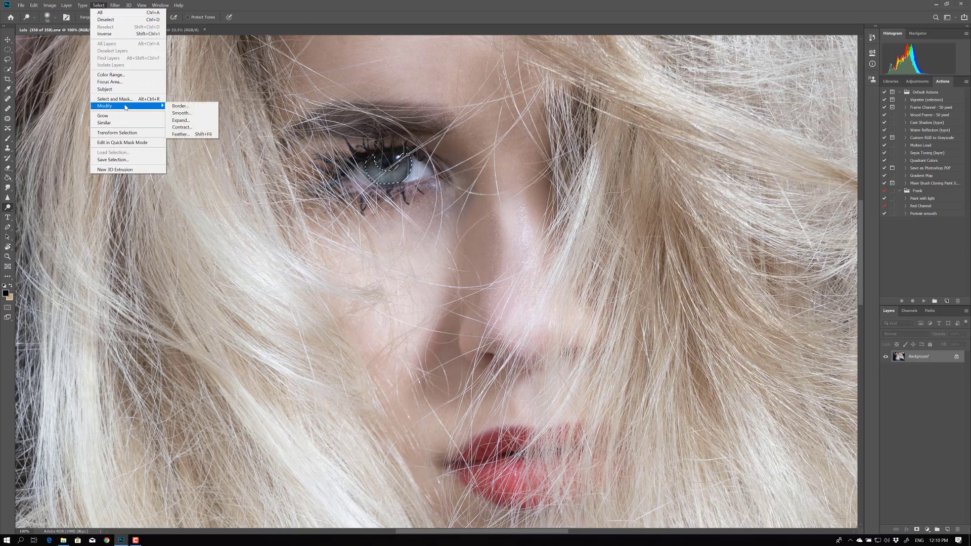
left_click(183, 134)
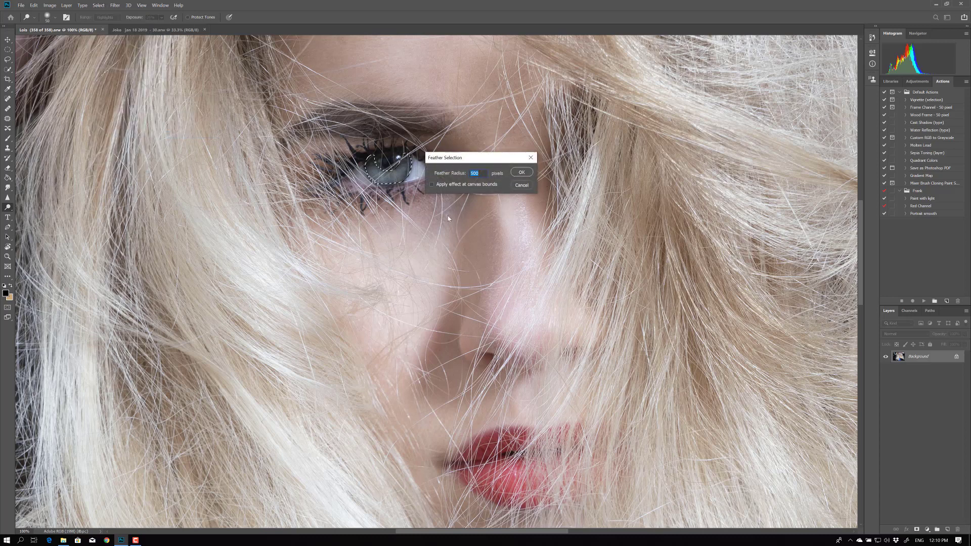
left_click(521, 172)
- Try dodging the iris inside the feathered selection, deselect to check it, and undo
mouse_move(432, 172)
left_mouse_down()
mouse_move(379, 167)
mouse_move(384, 177)
mouse_move(399, 172)
left_mouse_up()
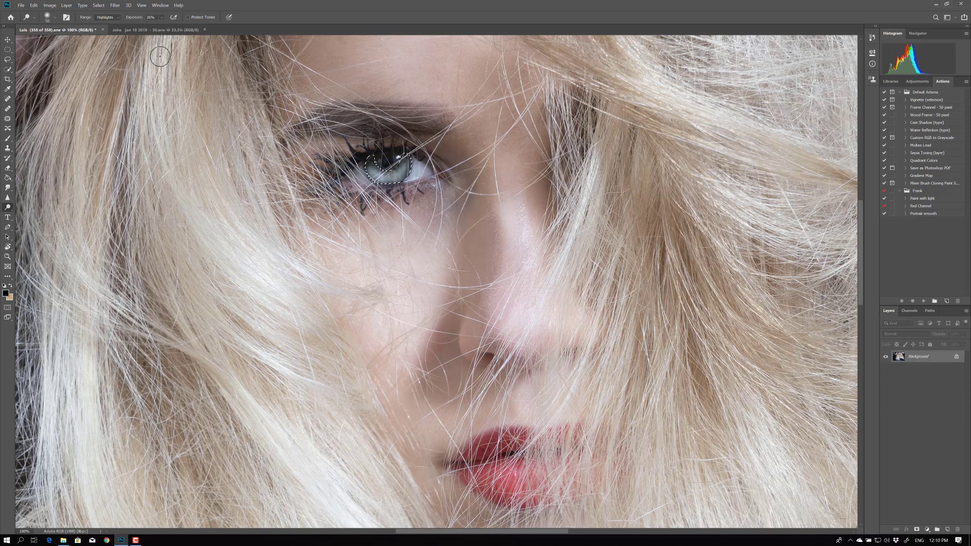
left_click(100, 6)
left_click(103, 22)
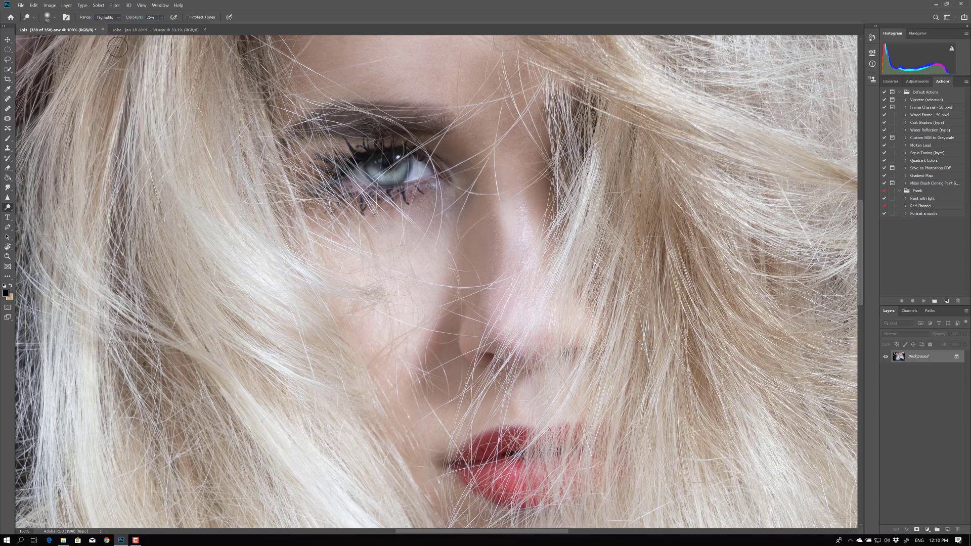
key("ctrl+z")
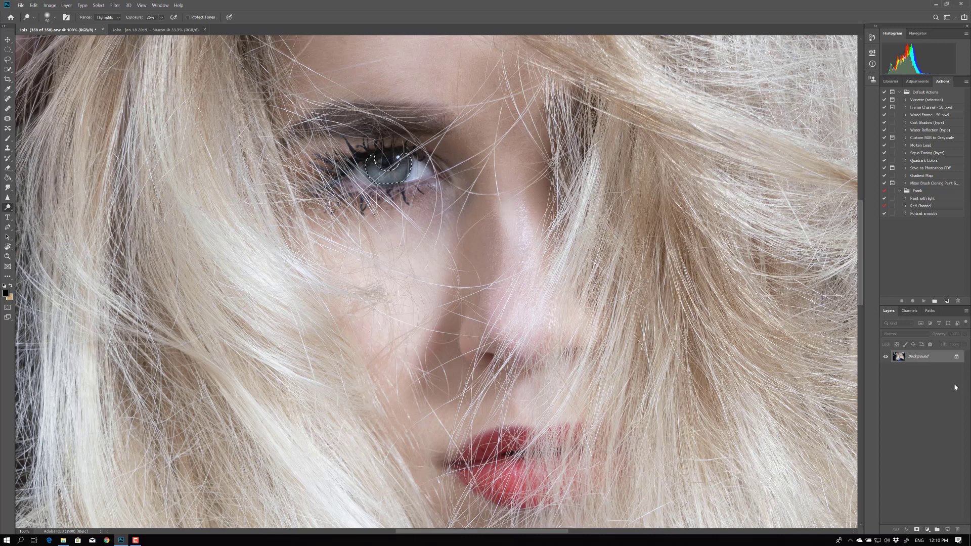
- Duplicate the Background layer and apply Curves to the selected iris, with points at input 85, output 97 and input 44, output 20
left_click_drag(898, 357, 947, 529)
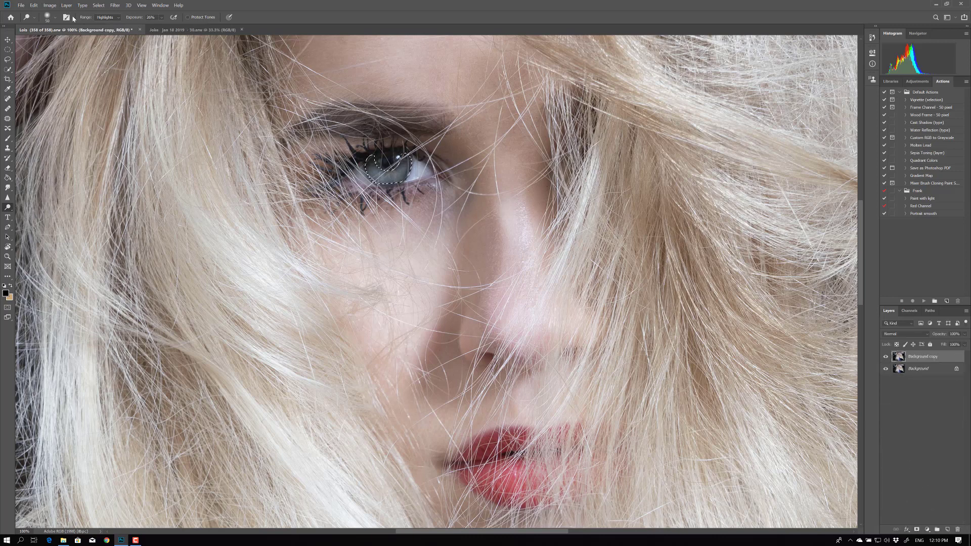
left_click(50, 5)
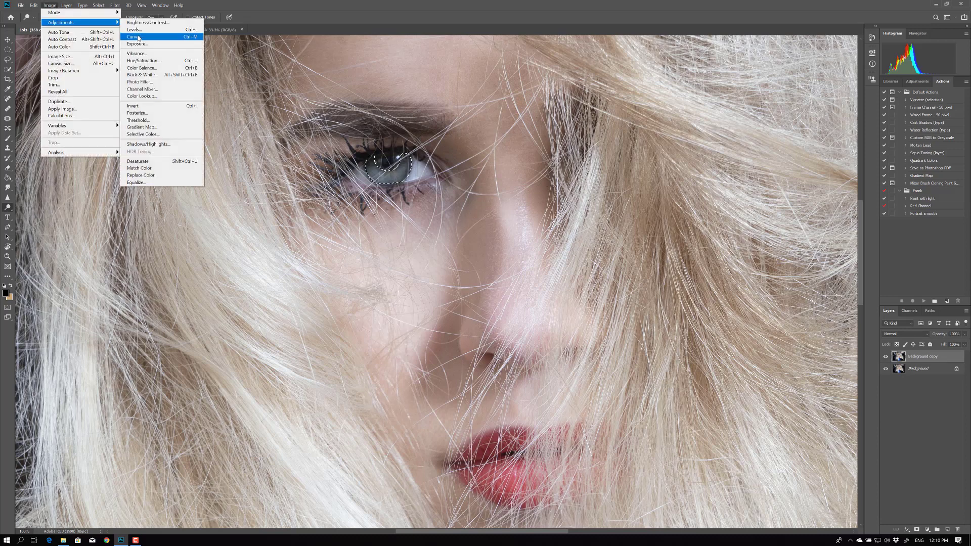
left_click(139, 39)
left_click_drag(662, 287, 660, 283)
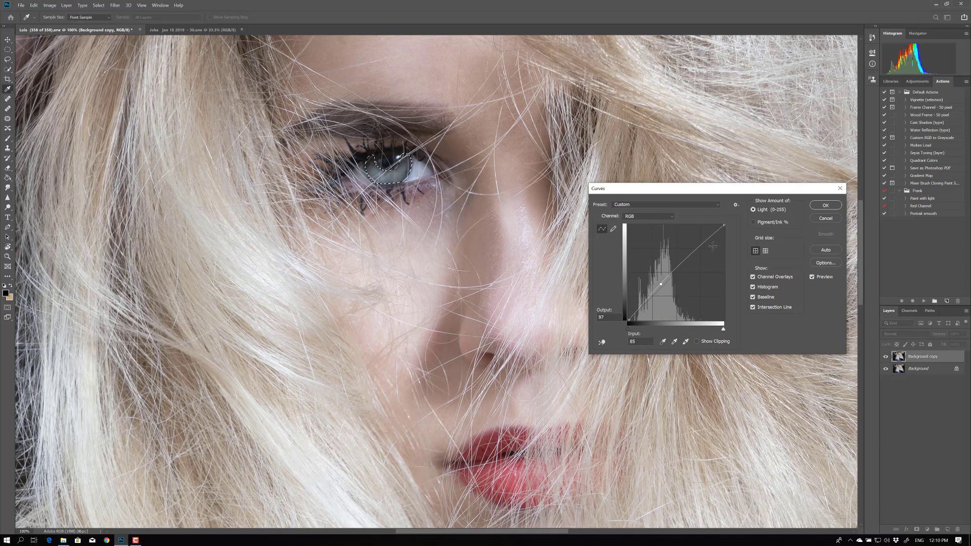
left_click_drag(639, 308, 645, 314)
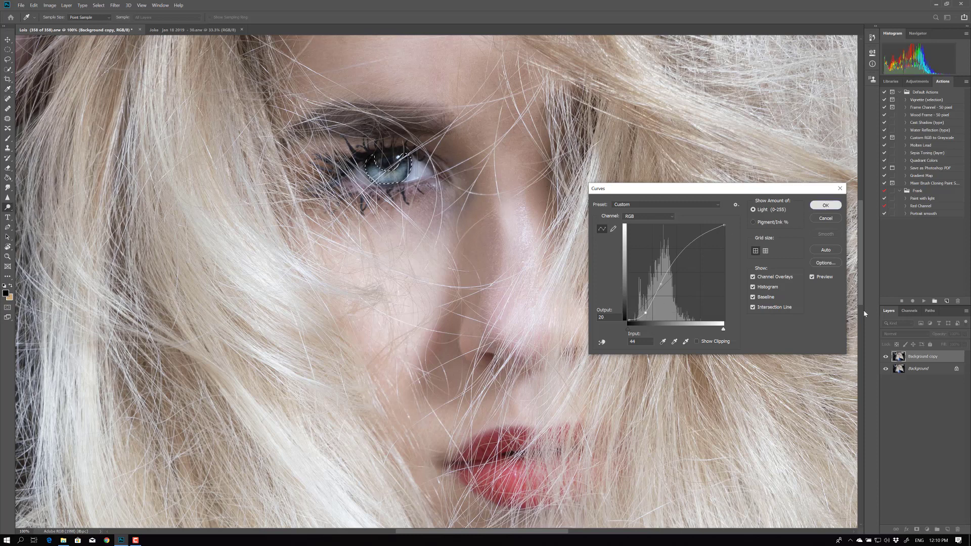
key("Return")
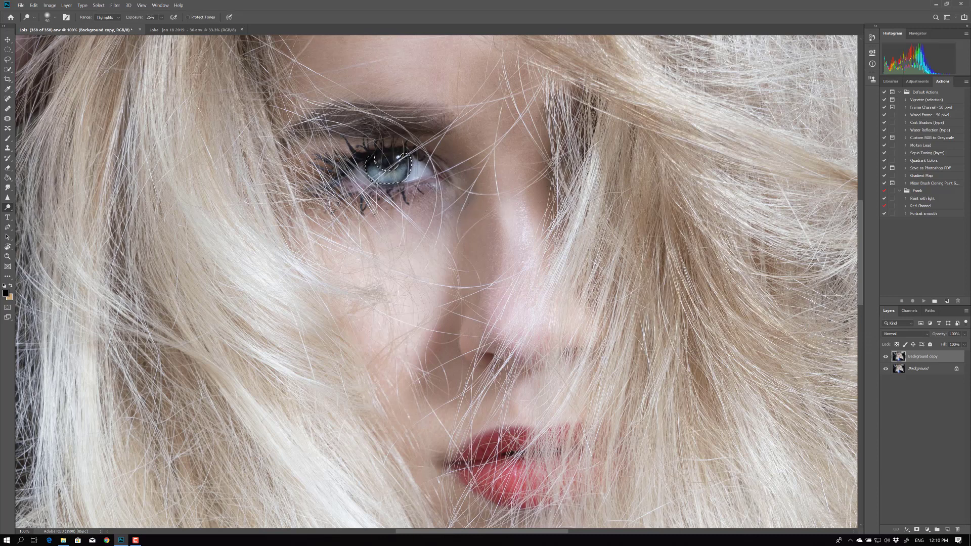
- Try Smart Sharpen on the selected iris with an amount of 152% and a radius of 3.2 px, comparing the preview off and on
left_click(116, 6)
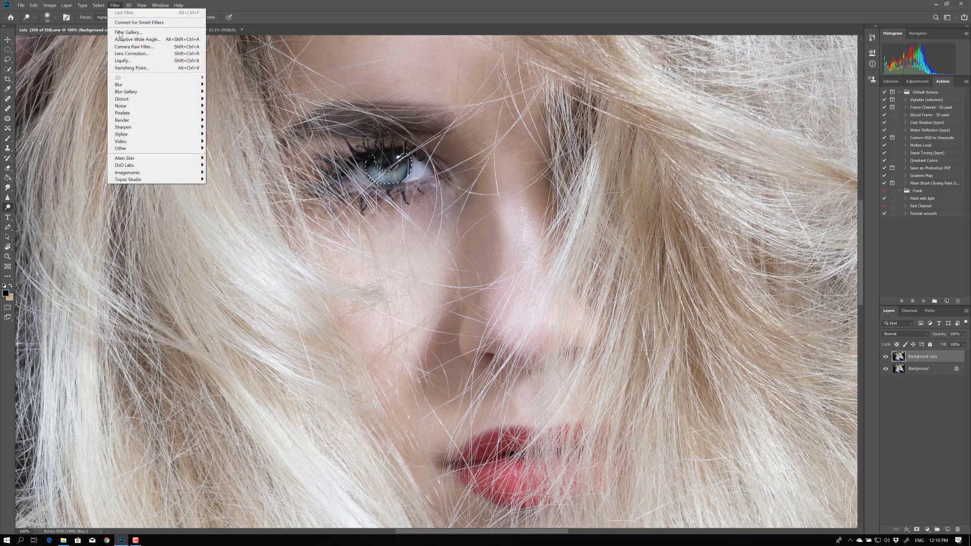
mouse_move(152, 127)
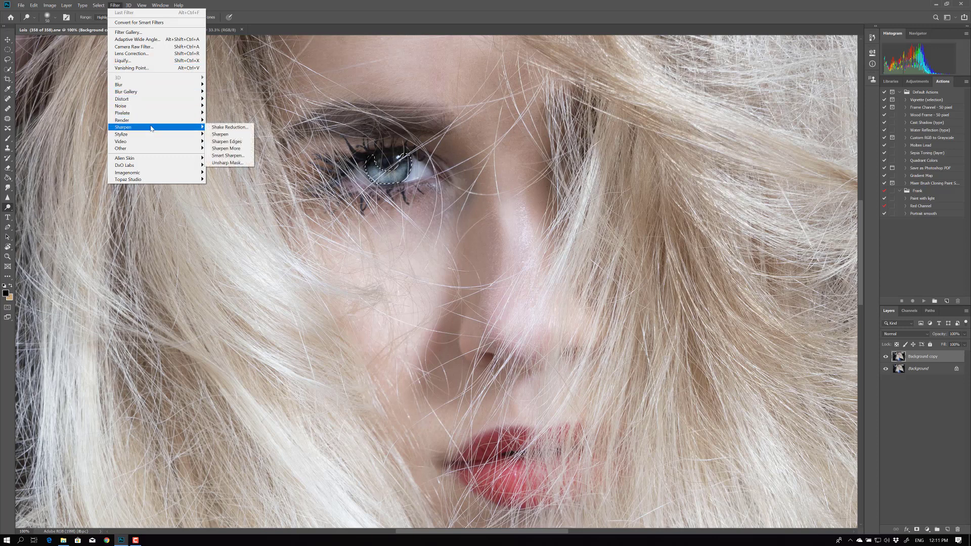
left_click(228, 156)
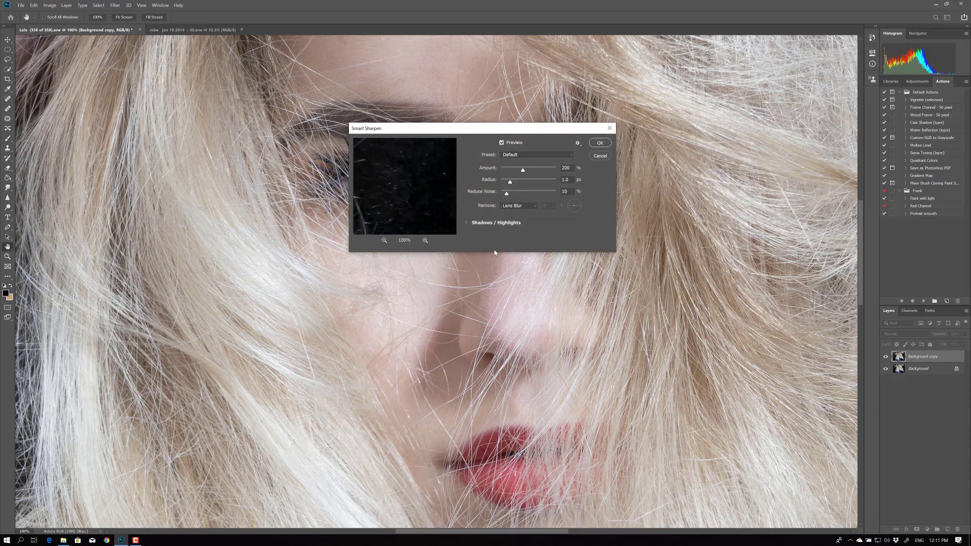
left_click_drag(461, 129, 479, 244)
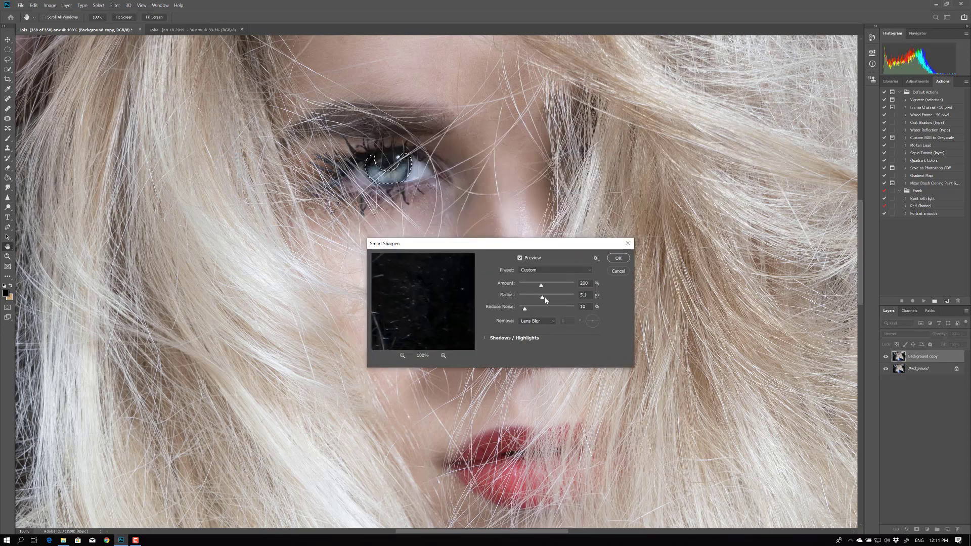
left_click_drag(545, 300, 537, 299)
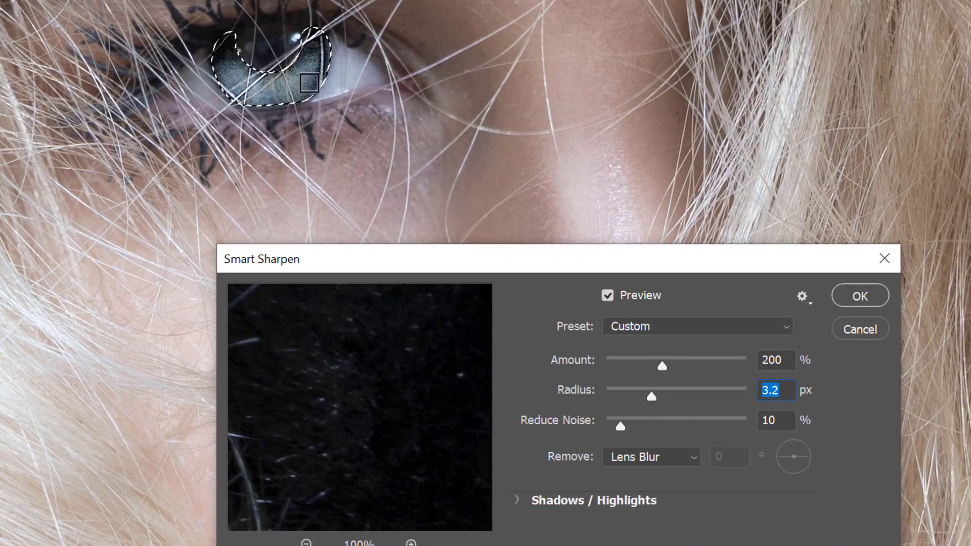
left_click_drag(664, 364, 649, 366)
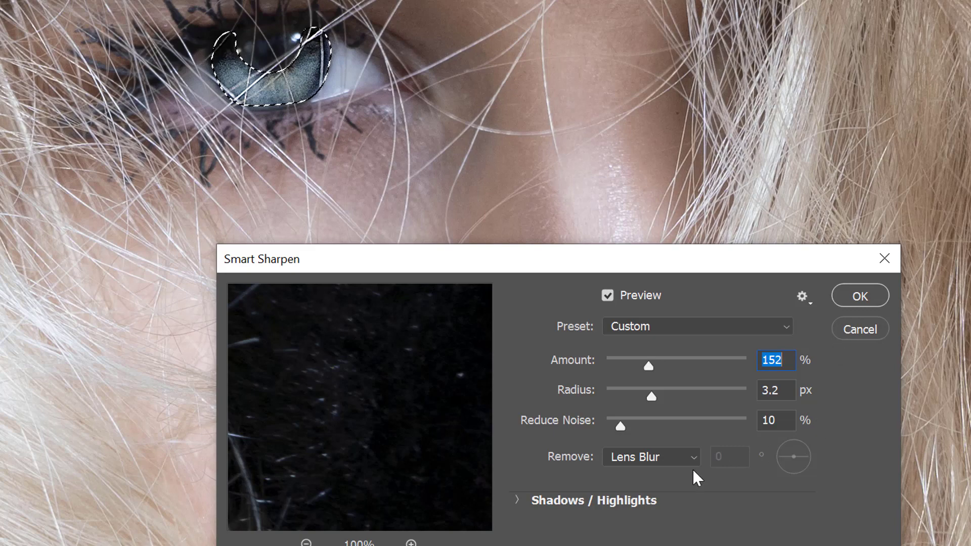
left_click(607, 296)
left_click(607, 295)
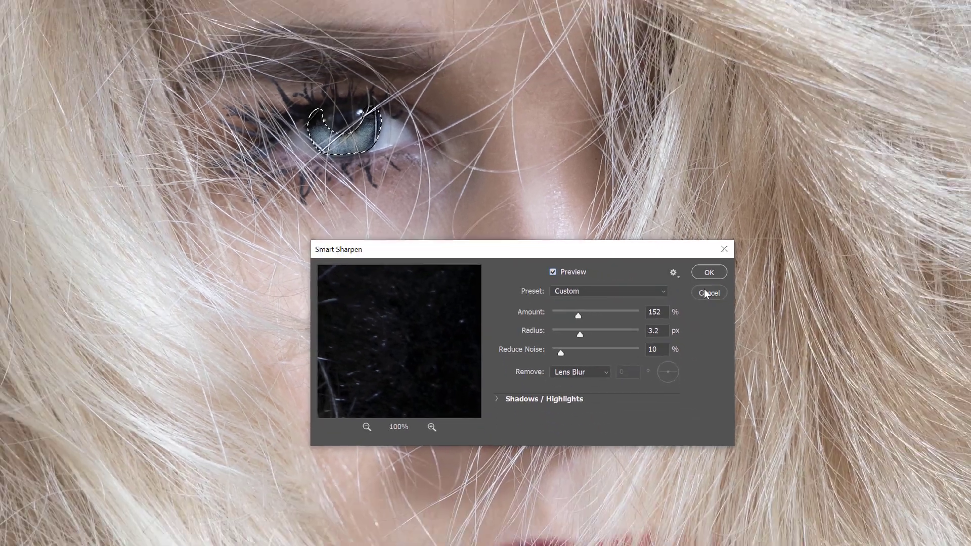
left_click(707, 293)
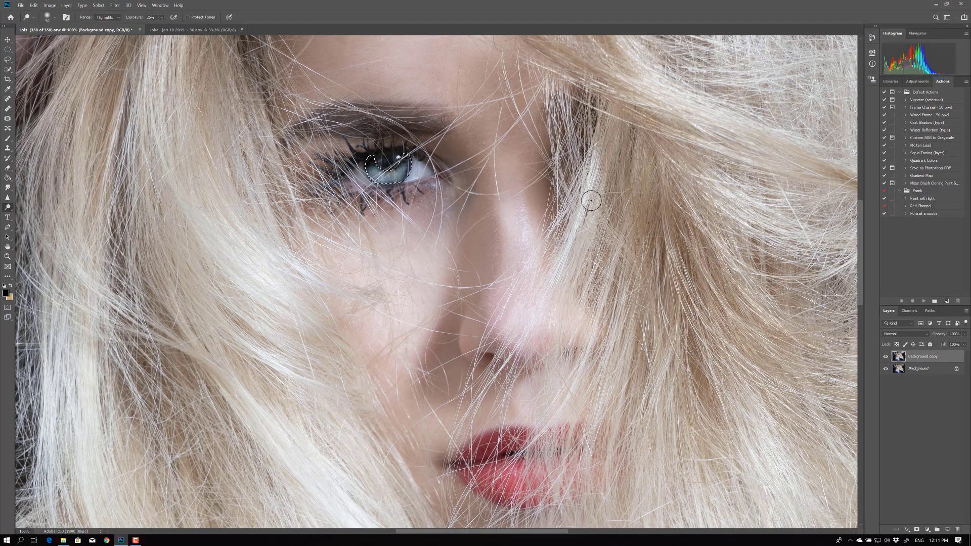
- Deselect the iris and compare the eye with the duplicate layer hidden and shown
left_click(98, 5)
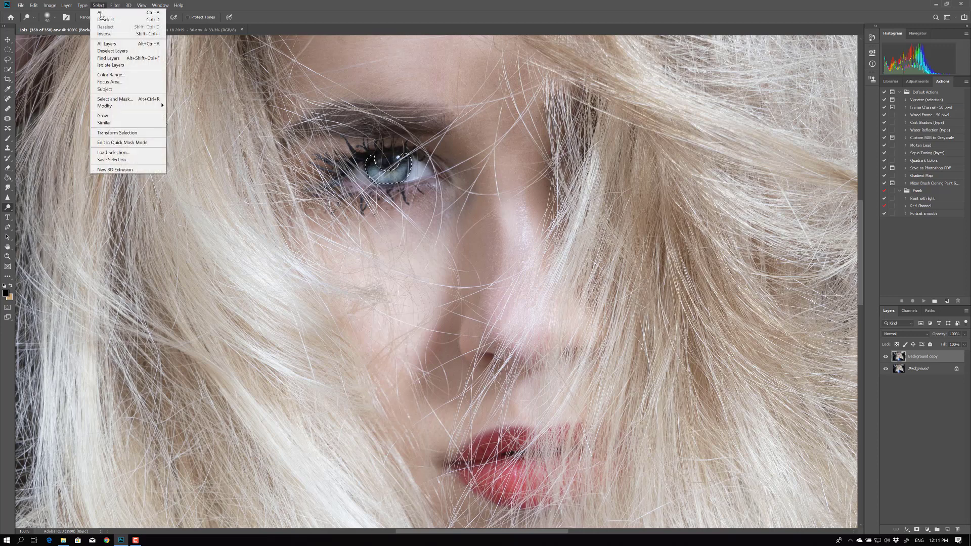
left_click(109, 21)
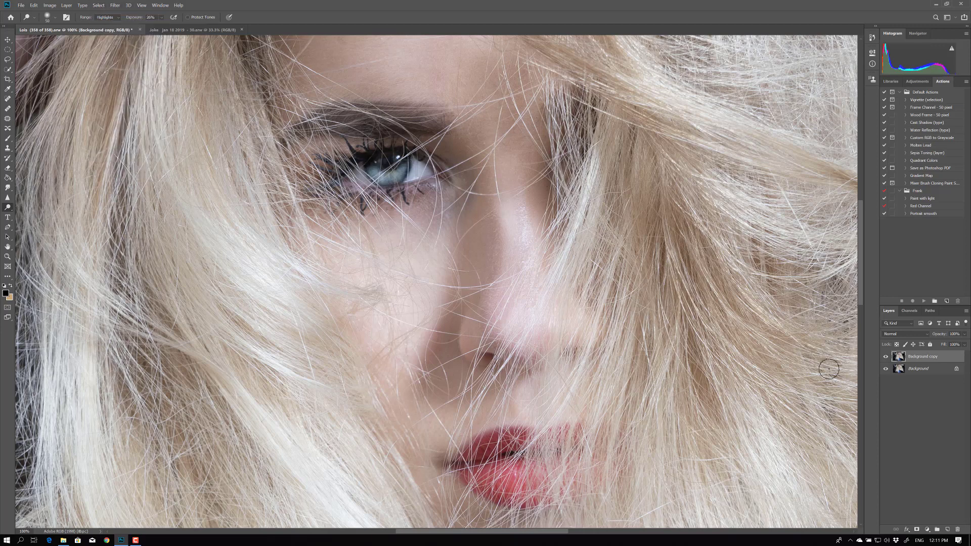
left_click(886, 357)
left_click(885, 357)
- Delete the duplicate layer and reselect the previous iris selection
left_click_drag(892, 360, 957, 529)
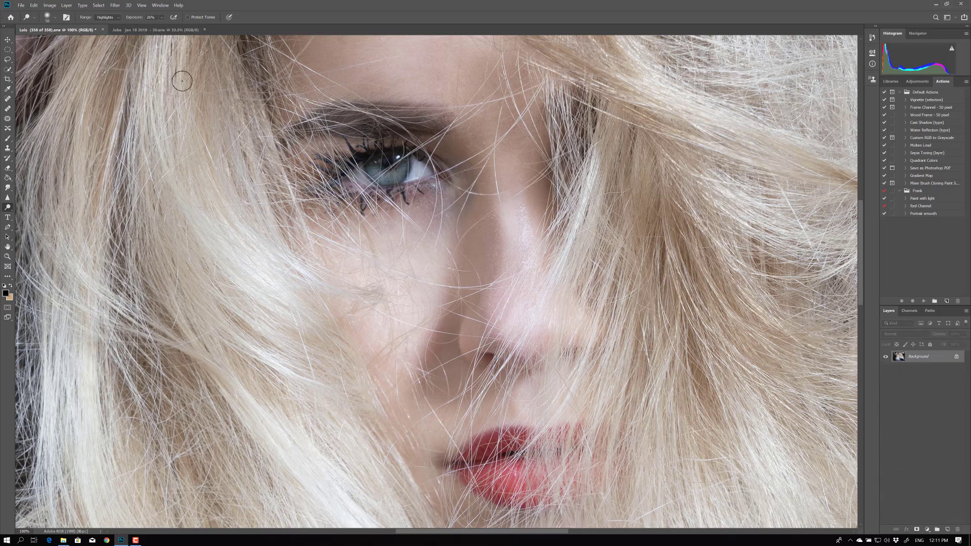
left_click(99, 6)
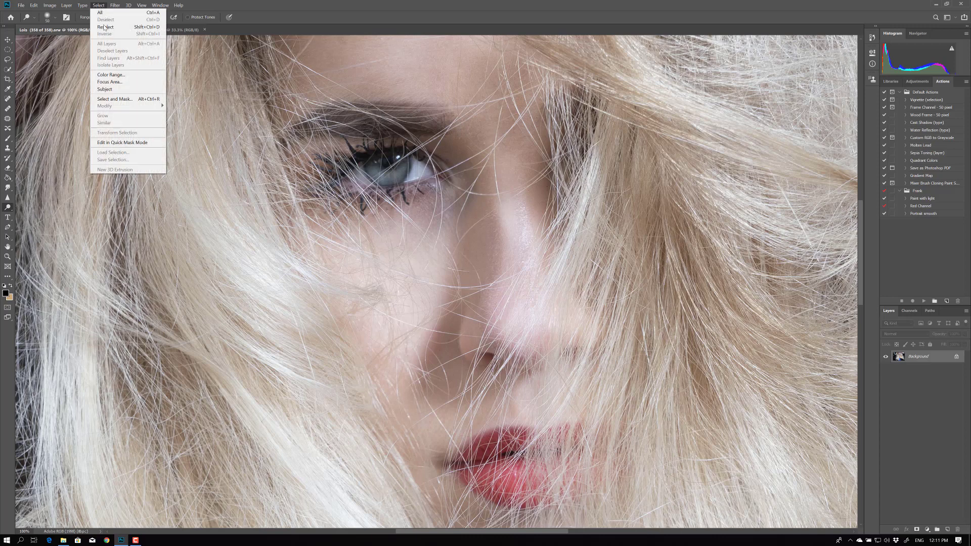
left_click(104, 28)
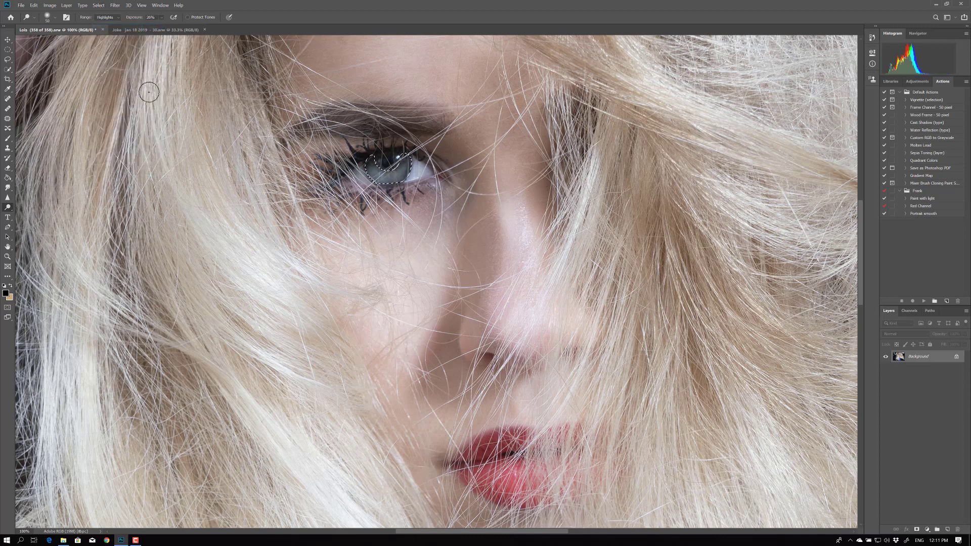
- Try Hue/Saturation on the selected iris with hue +27, saturation +16 and slightly raised lightness, and cancel the adjustment
left_click(43, 8)
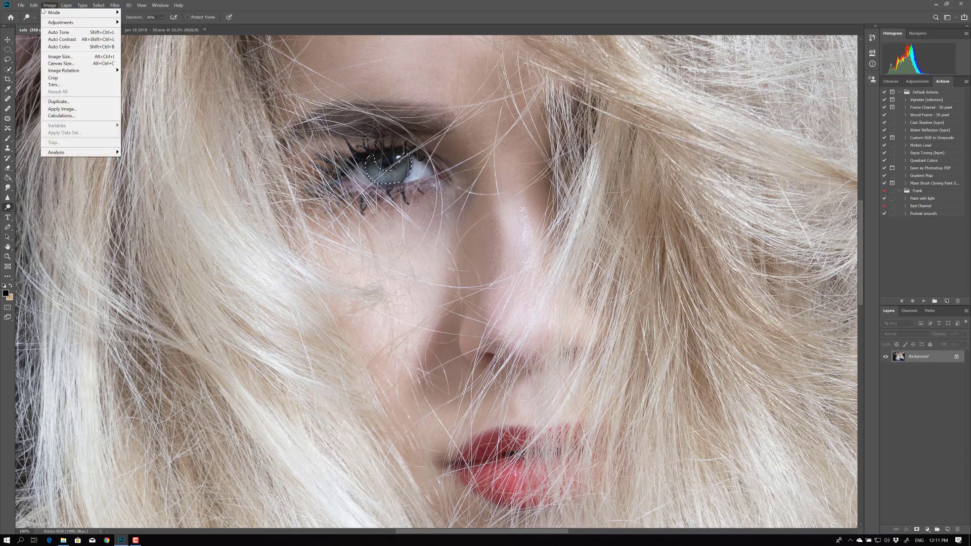
mouse_move(94, 22)
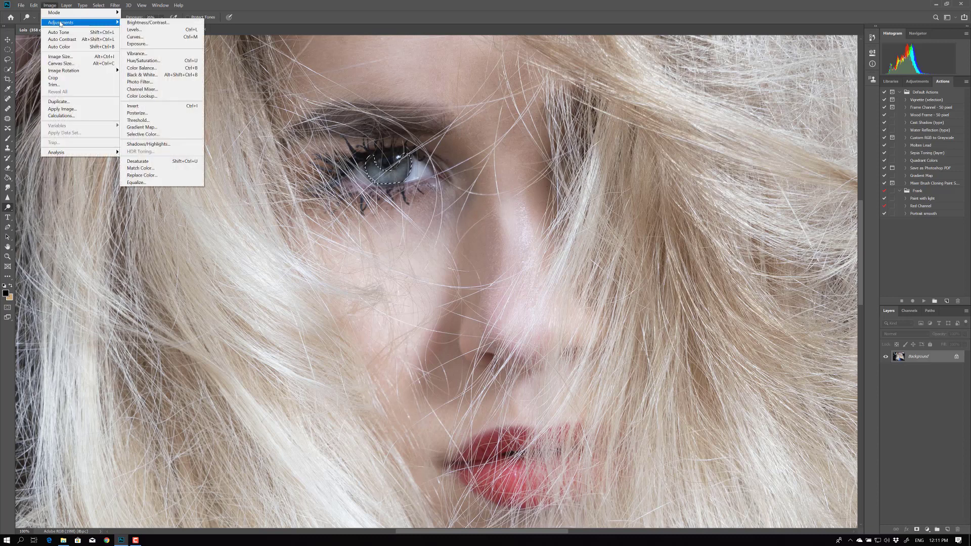
left_click(145, 61)
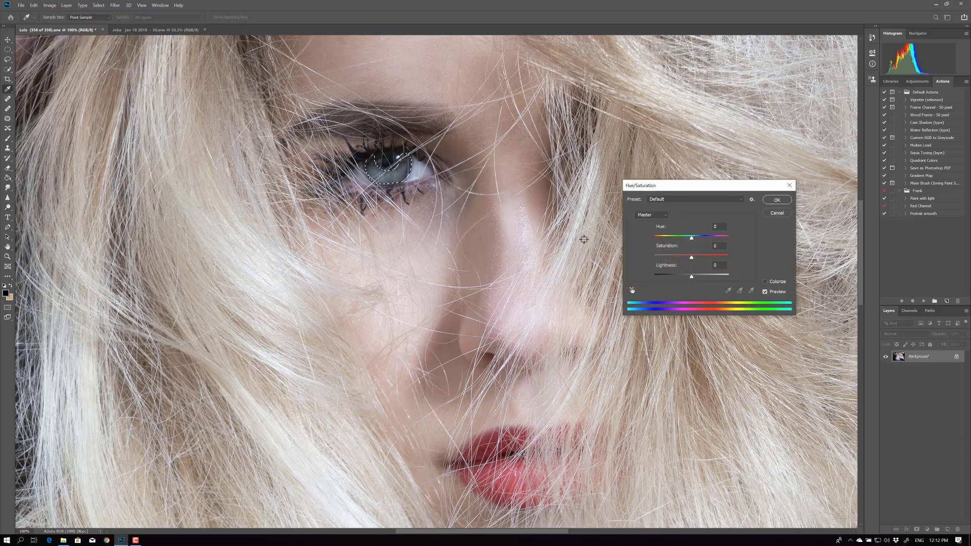
left_click_drag(691, 239, 703, 257)
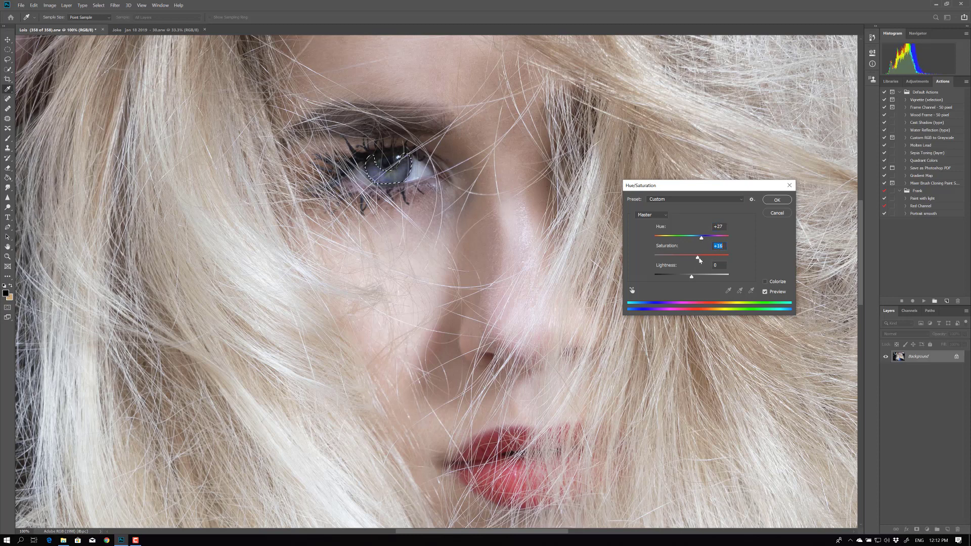
left_click_drag(691, 278, 701, 278)
left_click_drag(694, 277, 693, 276)
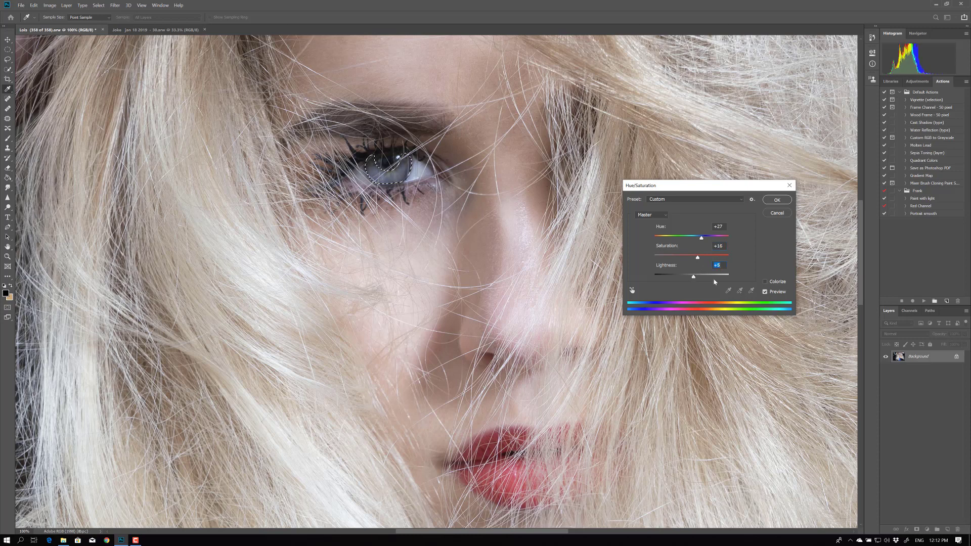
left_click(777, 213)
key("o")
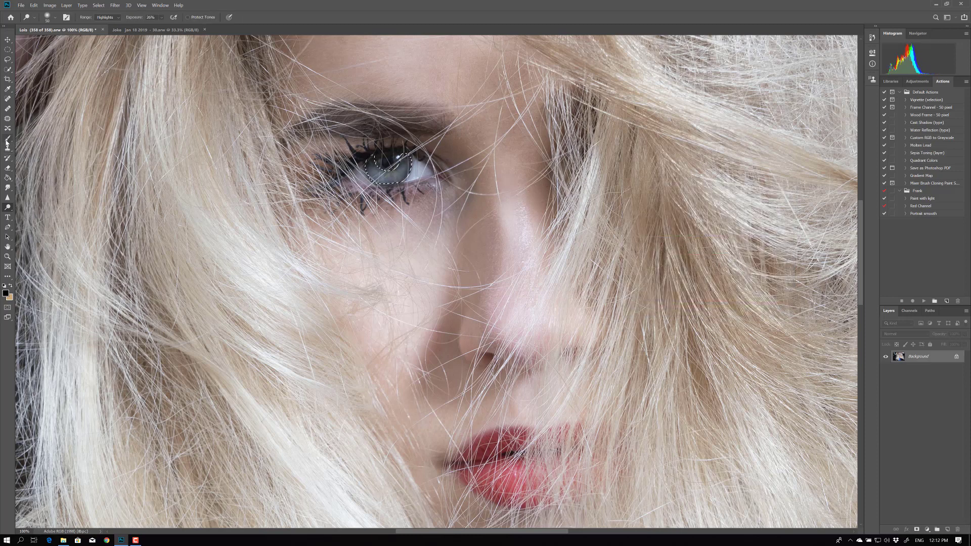
- Try painting the selected iris with the Brush in Color mode using blue 3002ff, and undo the paint
left_click(7, 138)
left_click(105, 18)
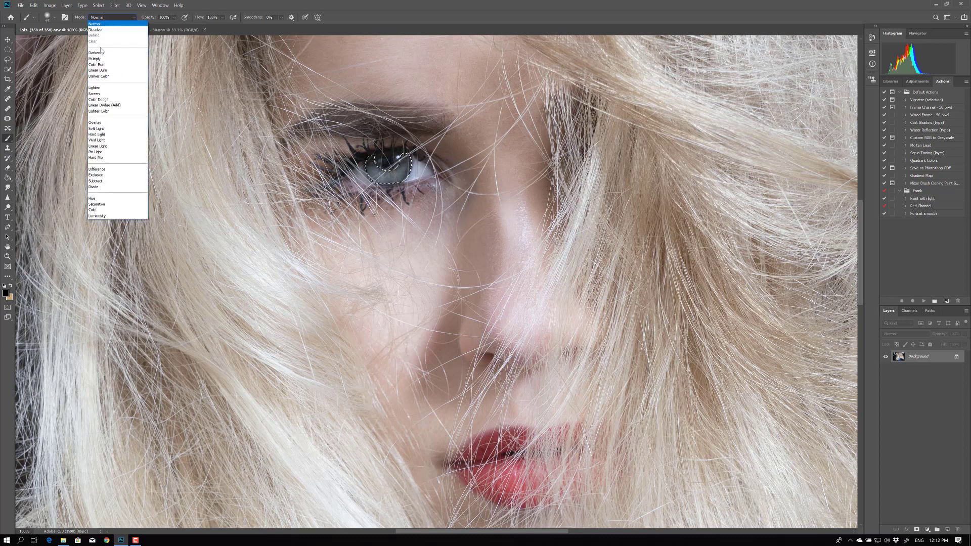
left_click(101, 210)
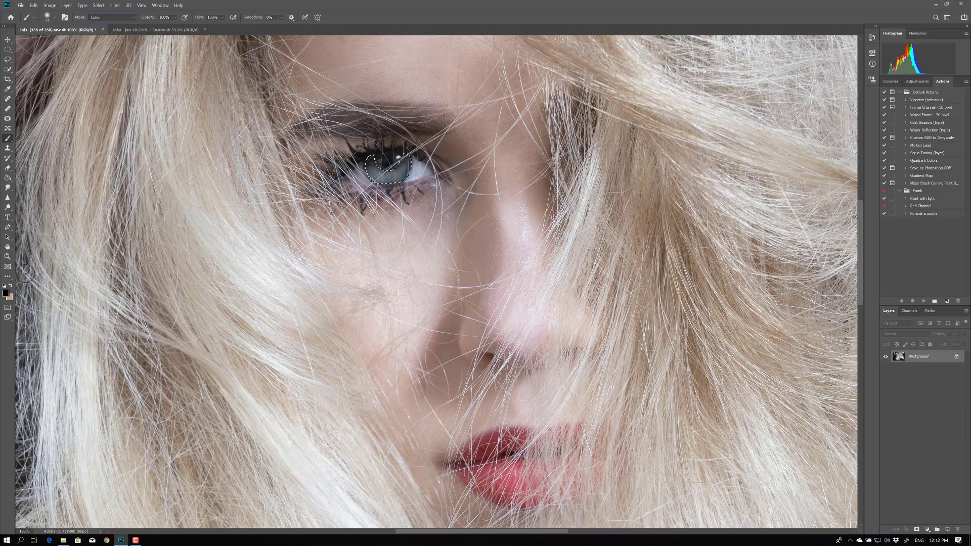
left_click(6, 293)
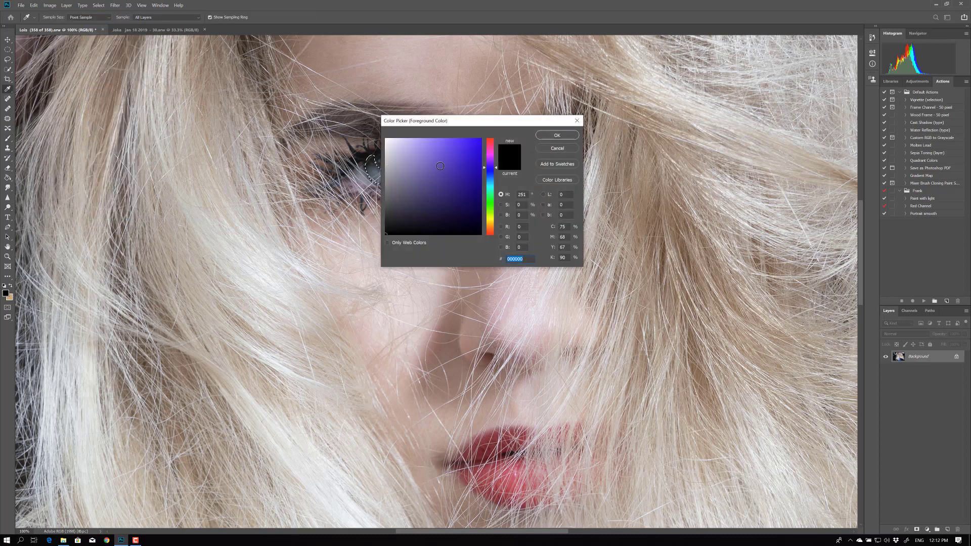
left_click_drag(454, 161, 480, 139)
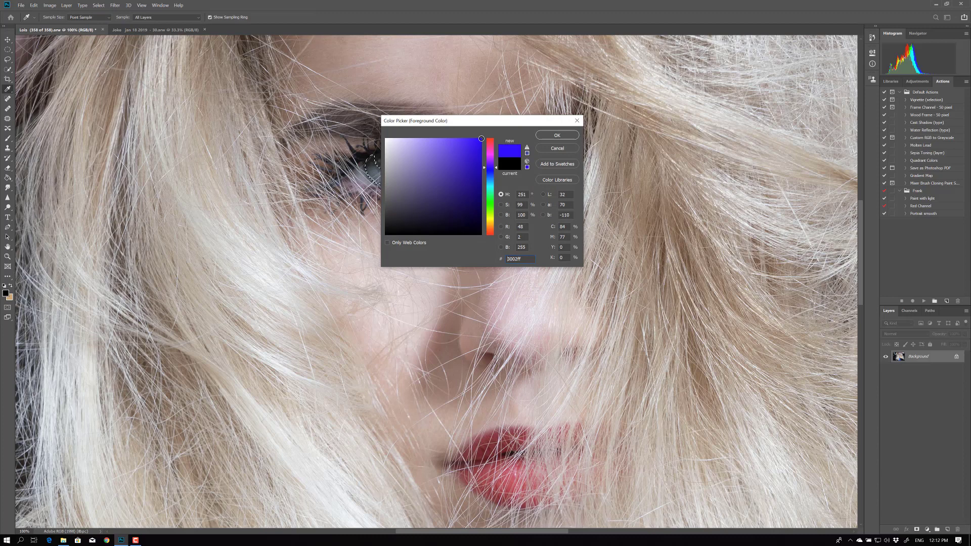
left_click(557, 135)
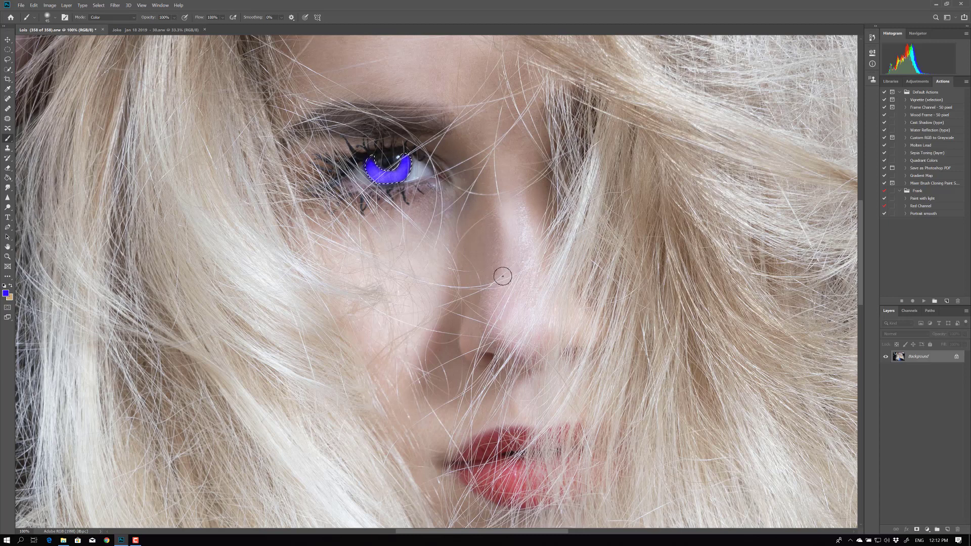
key("ctrl+z")
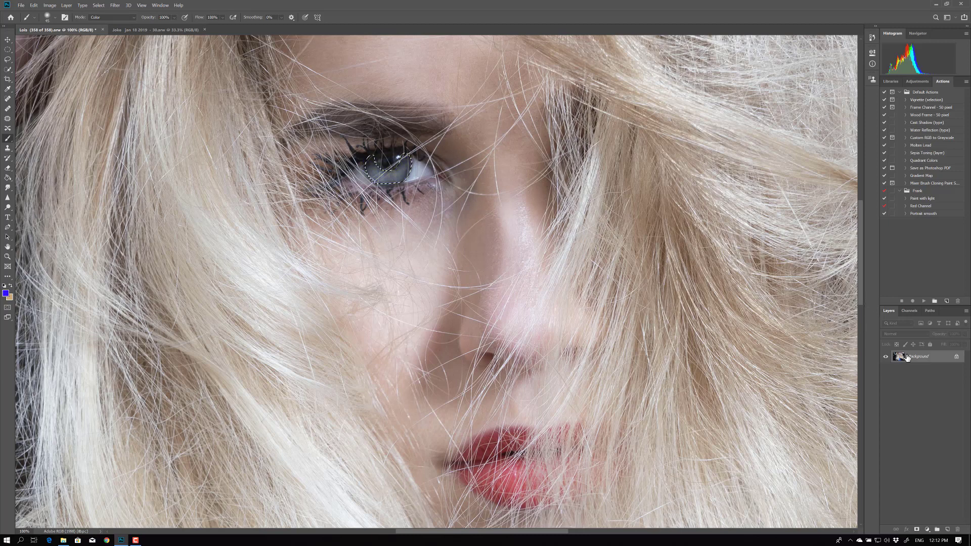
- Paint the selected iris blue on a duplicate of the Background layer and lower that layer's opacity to 18%
left_click_drag(898, 357, 818, 430)
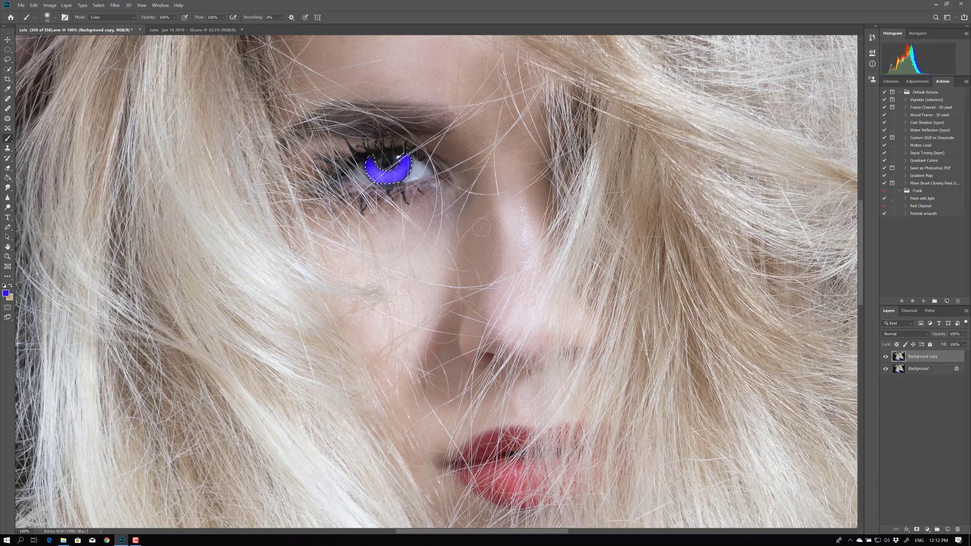
left_click(964, 335)
left_click_drag(964, 343, 922, 341)
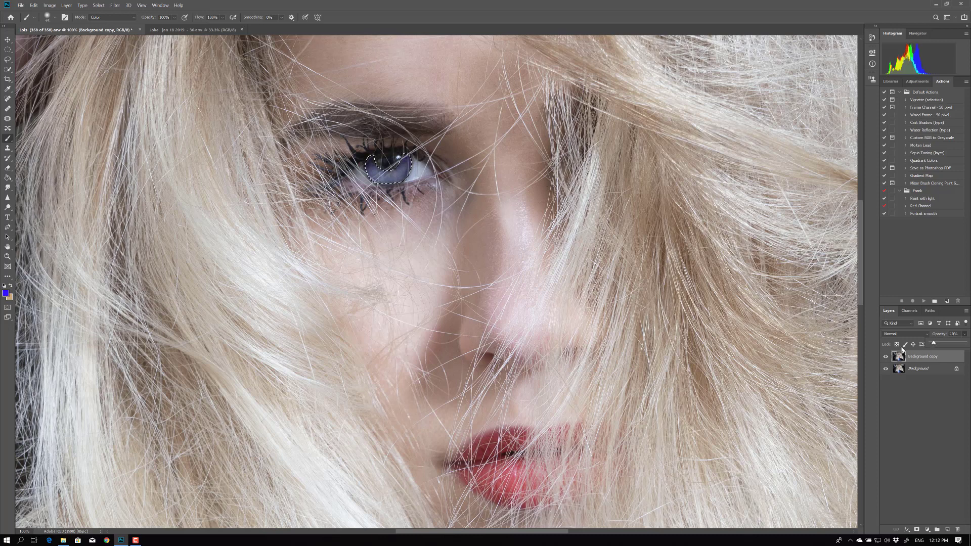
- Compare the eye with the tinted duplicate layer hidden and shown, and delete that layer
left_click(885, 357)
left_click(885, 357)
left_click(885, 357)
left_click(885, 357)
left_click(885, 357)
left_click_drag(905, 357, 957, 530)
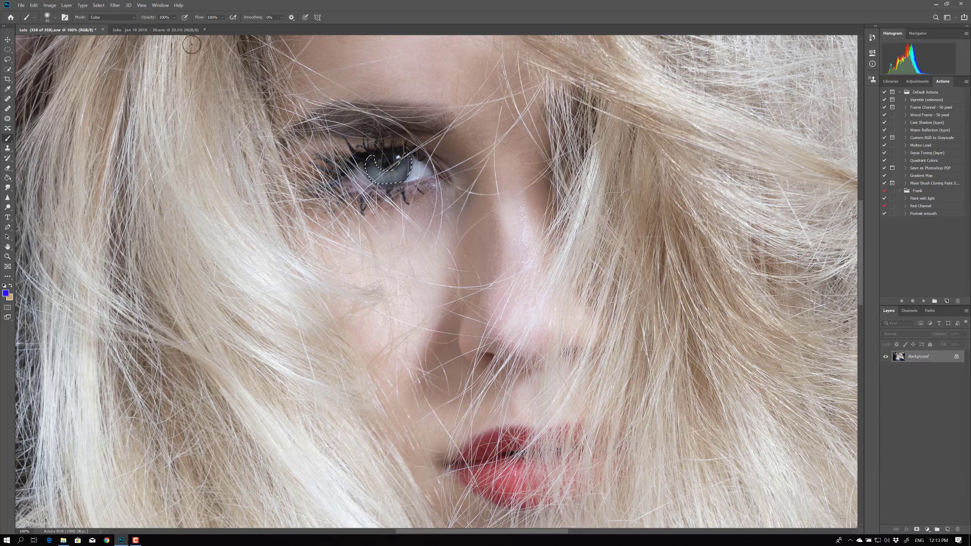
- Close the hair-covered portrait without saving and view the other portrait's face at 100%
left_click(102, 30)
left_click(507, 203)
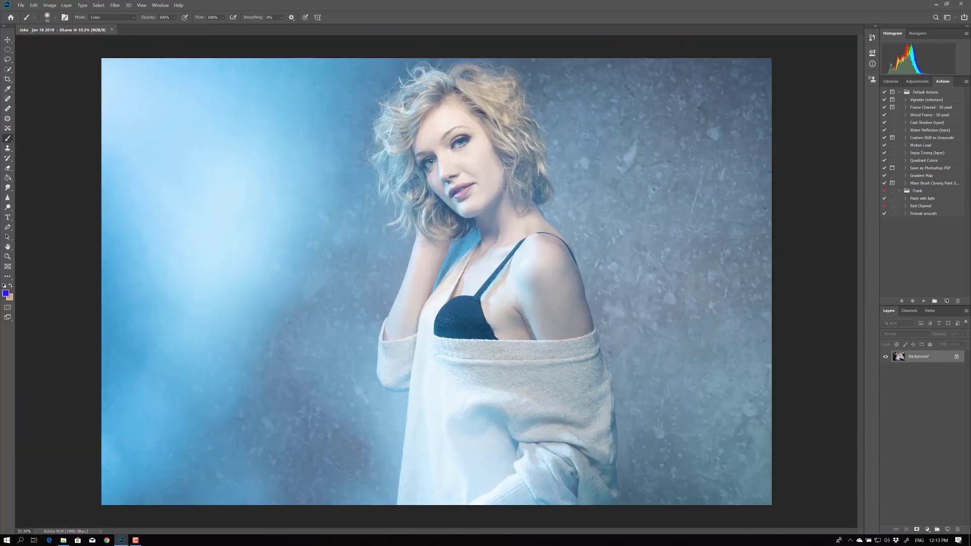
left_click(141, 6)
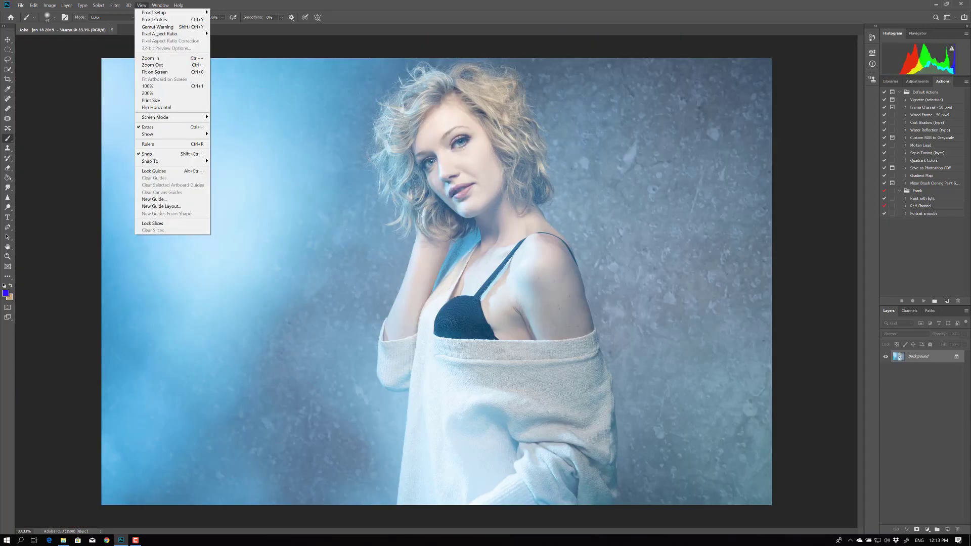
left_click(170, 85)
left_click_drag(504, 143, 398, 277)
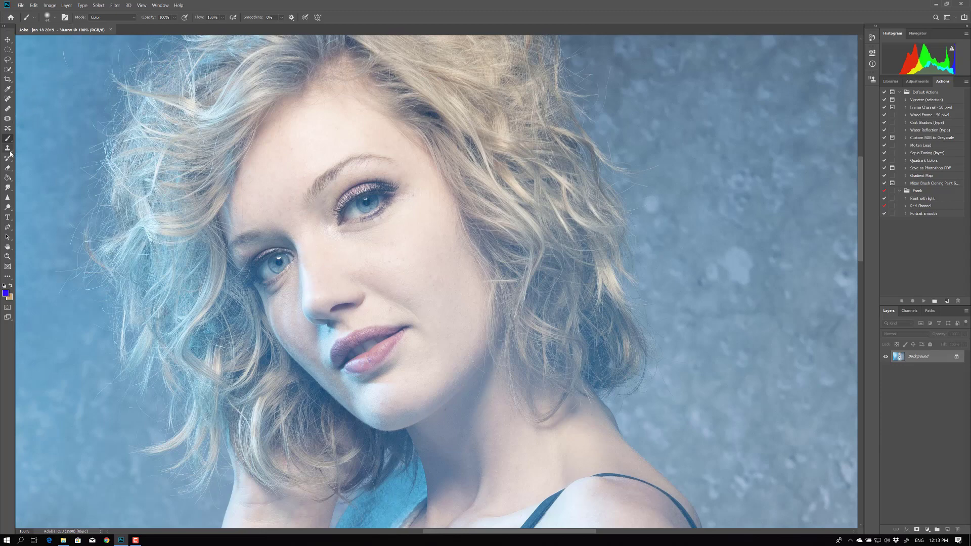
- Paint both irises in Quick Mask with a smaller black brush, leaving out the pupils, and convert the mask into a selection
left_click(8, 307)
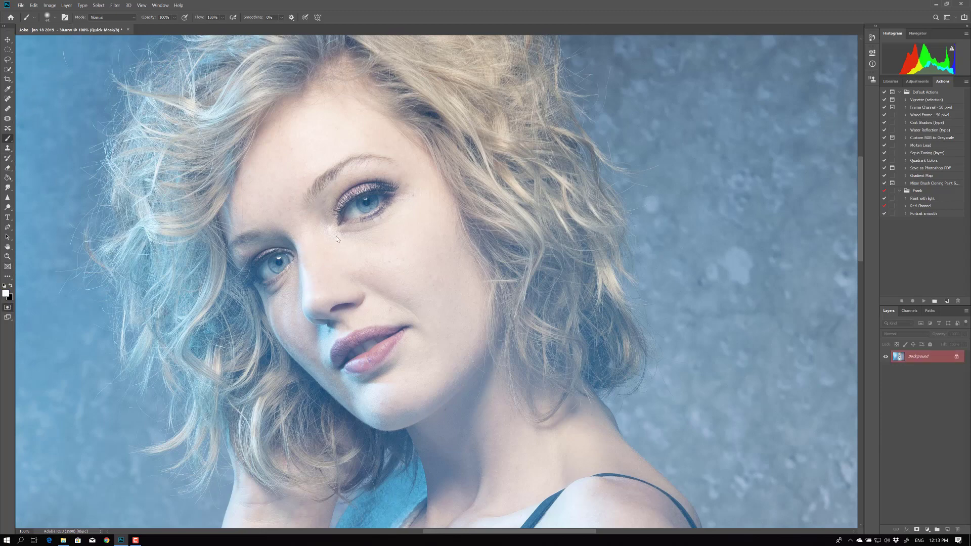
key("bracketleft")
key("bracketleft")
left_click(11, 287)
mouse_move(358, 204)
left_mouse_down()
mouse_move(374, 197)
mouse_move(370, 206)
left_mouse_up()
mouse_move(270, 259)
left_mouse_down()
mouse_move(283, 258)
mouse_move(274, 270)
left_mouse_up()
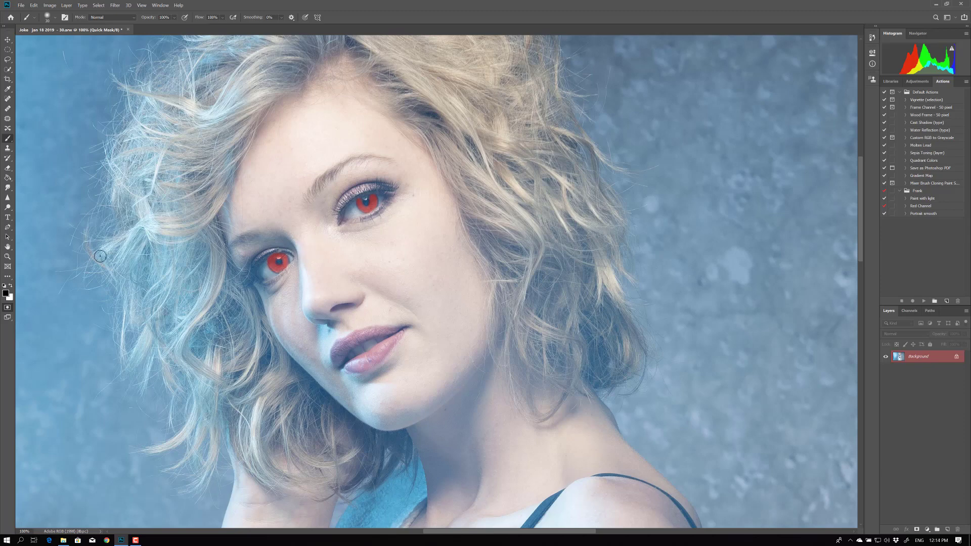
left_click(8, 307)
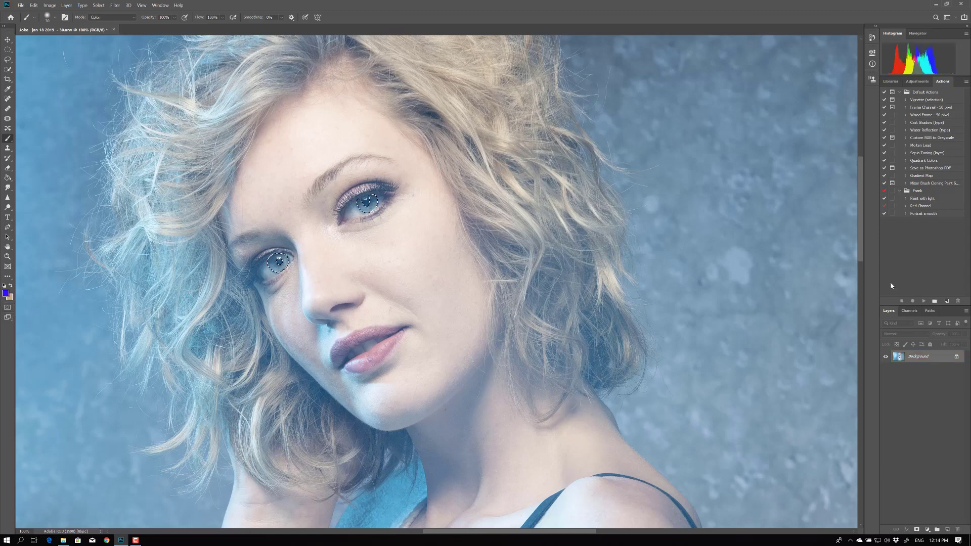
- Dodge the selected irises' highlights at 26% exposure on a duplicate of the Background layer, comparing it hidden and shown
left_click_drag(895, 358, 947, 530)
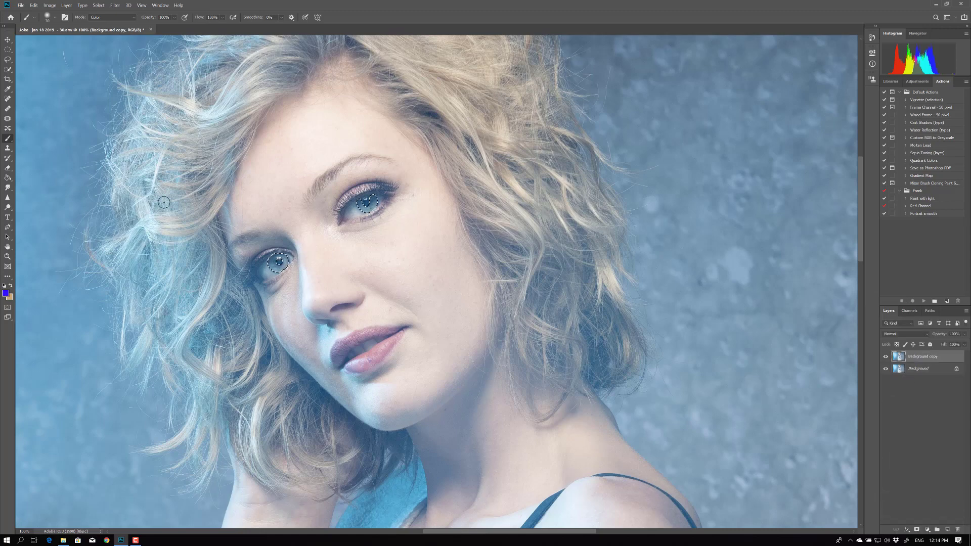
left_click(7, 207)
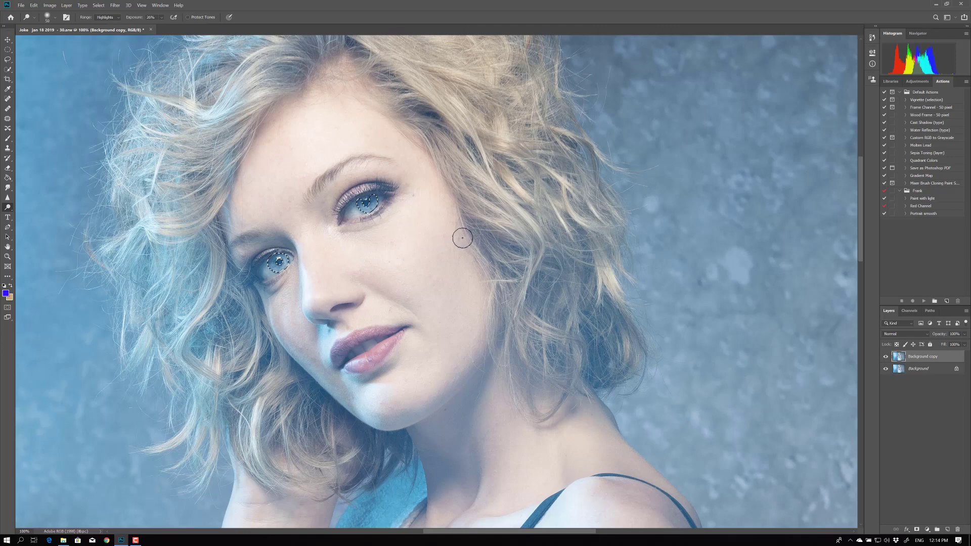
left_click(886, 358)
left_click(886, 358)
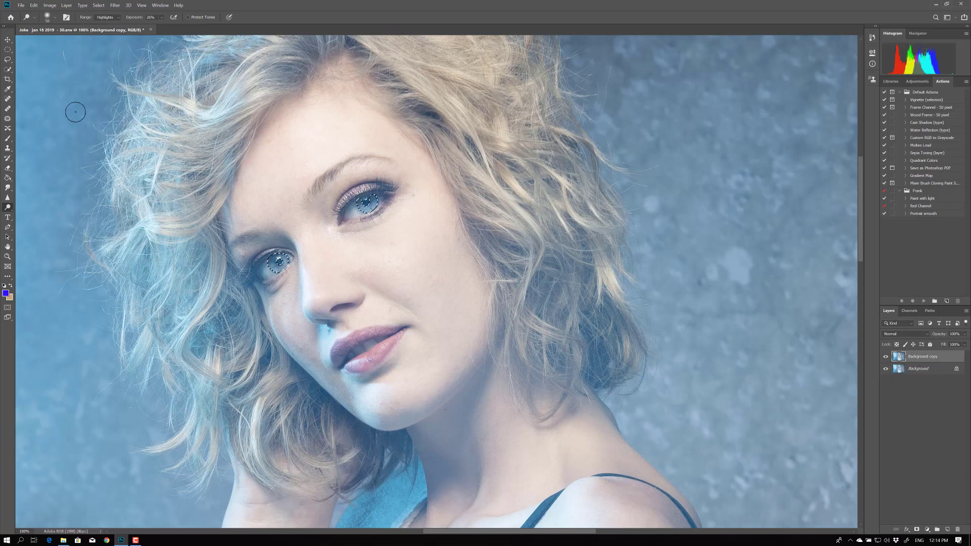
- Apply Curves to the selected irises with points at input 54, output 35 and input 191, output 208
left_click(50, 5)
mouse_move(61, 25)
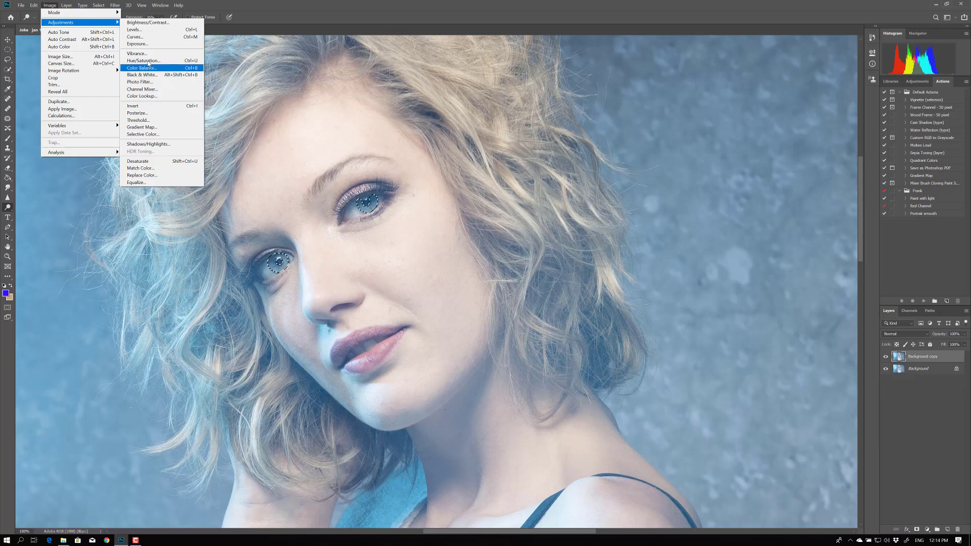
left_click(134, 37)
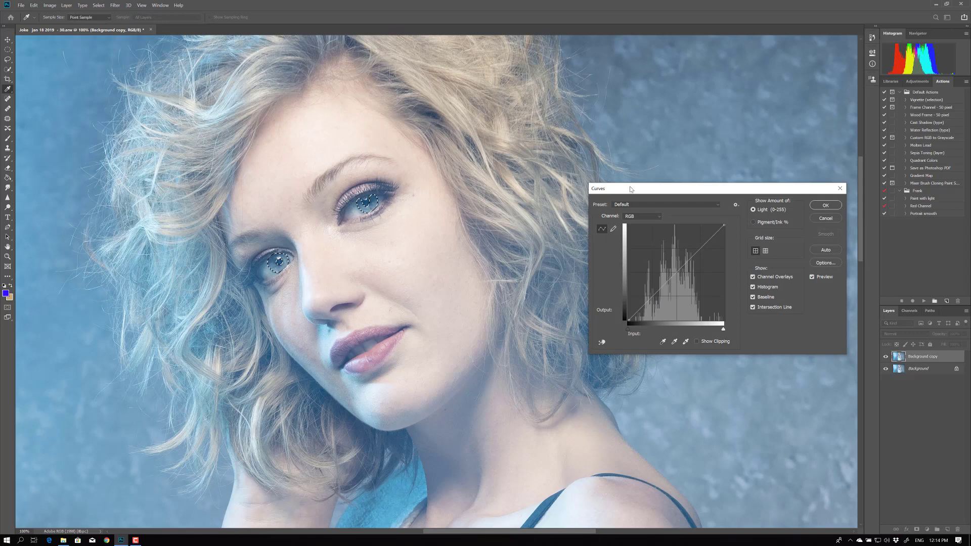
left_click_drag(631, 188, 597, 174)
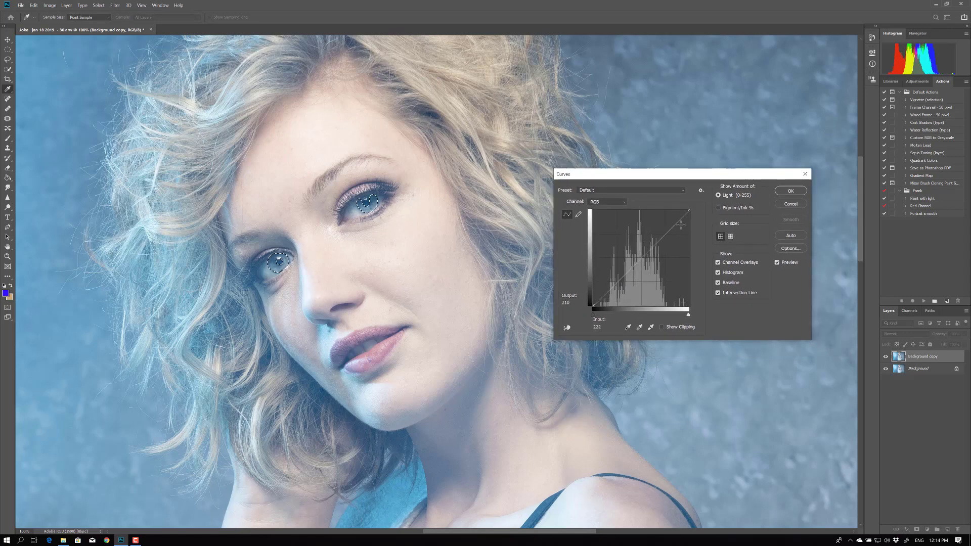
left_click(666, 231)
left_click_drag(665, 231, 665, 229)
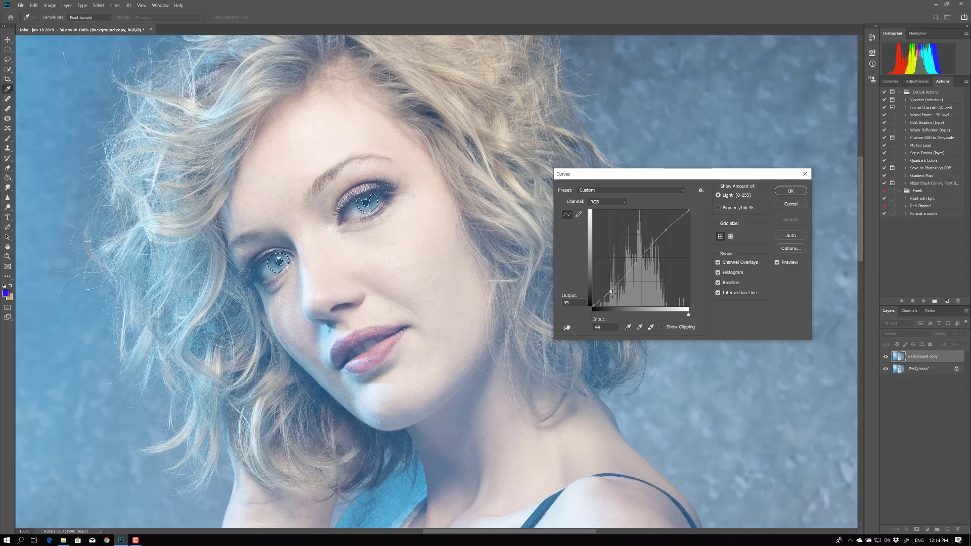
left_click_drag(613, 286, 613, 293)
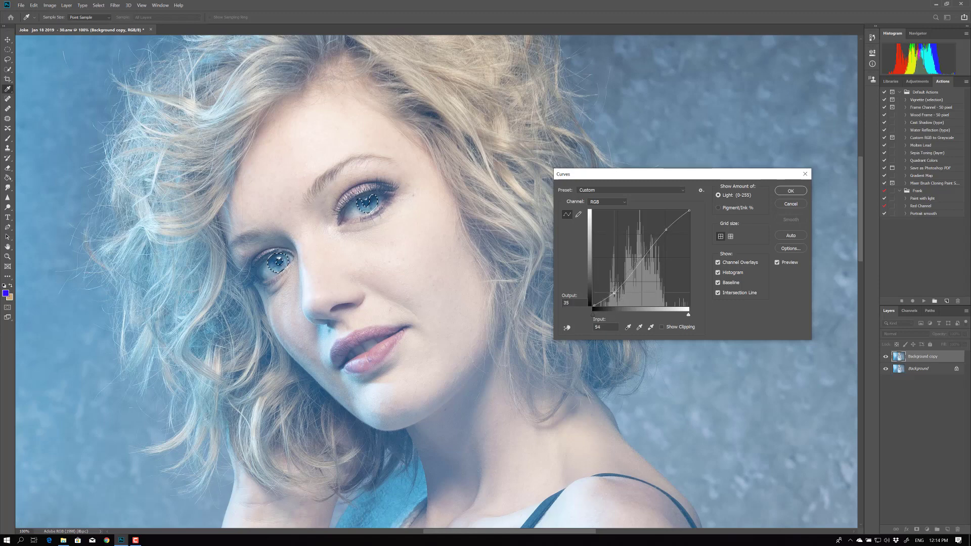
left_click(664, 229)
left_click_drag(664, 229, 661, 227)
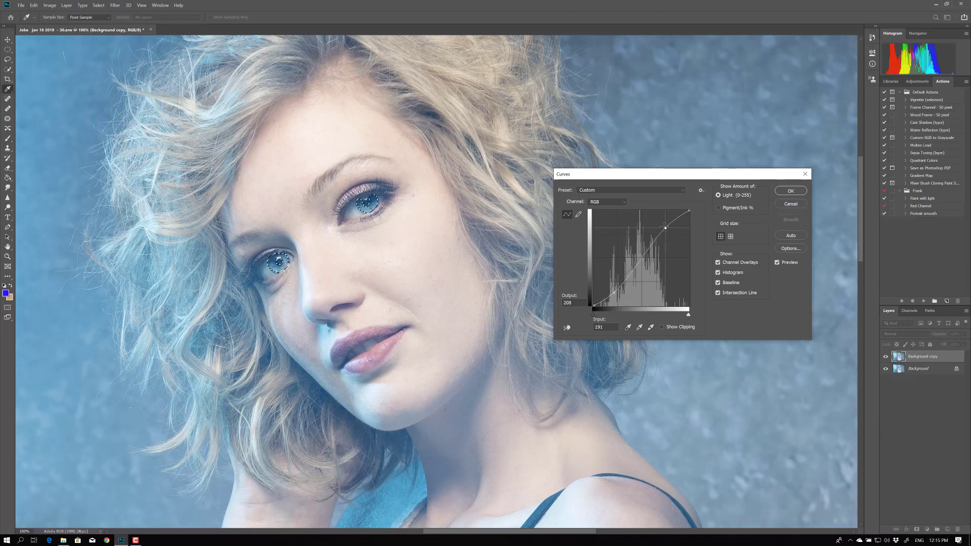
left_click(790, 191)
key("o")
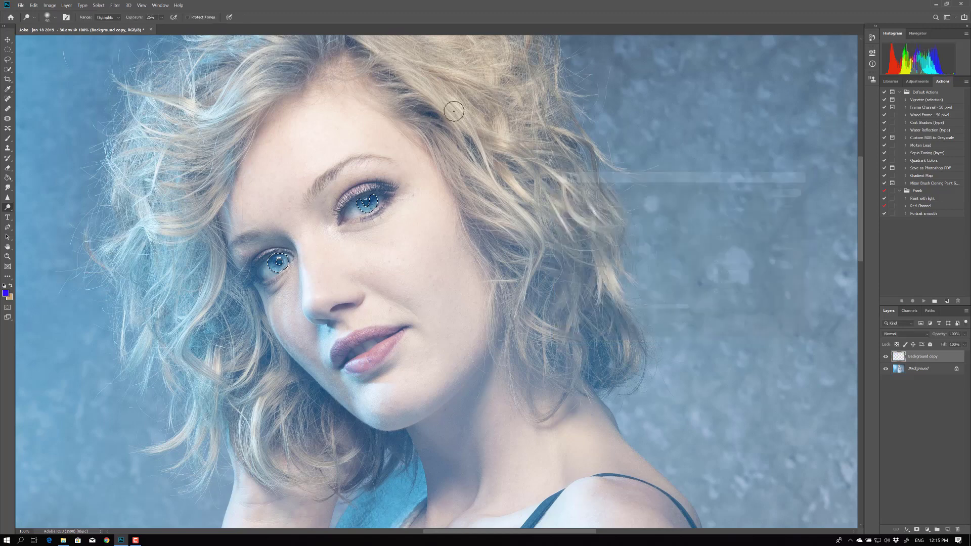
- Deselect the irises and compare the eyes with the duplicate layer hidden and shown
left_click(100, 6)
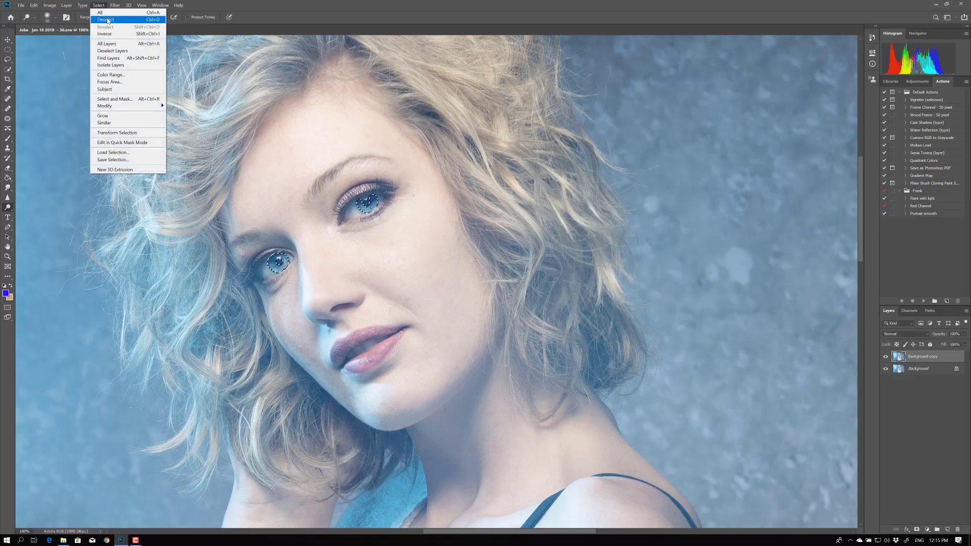
left_click(108, 20)
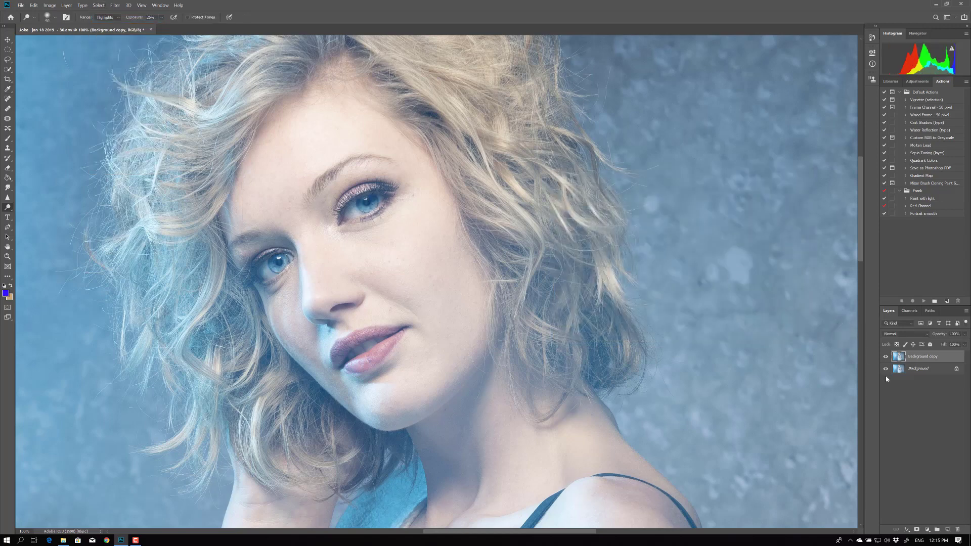
left_click(885, 356)
left_click(885, 357)
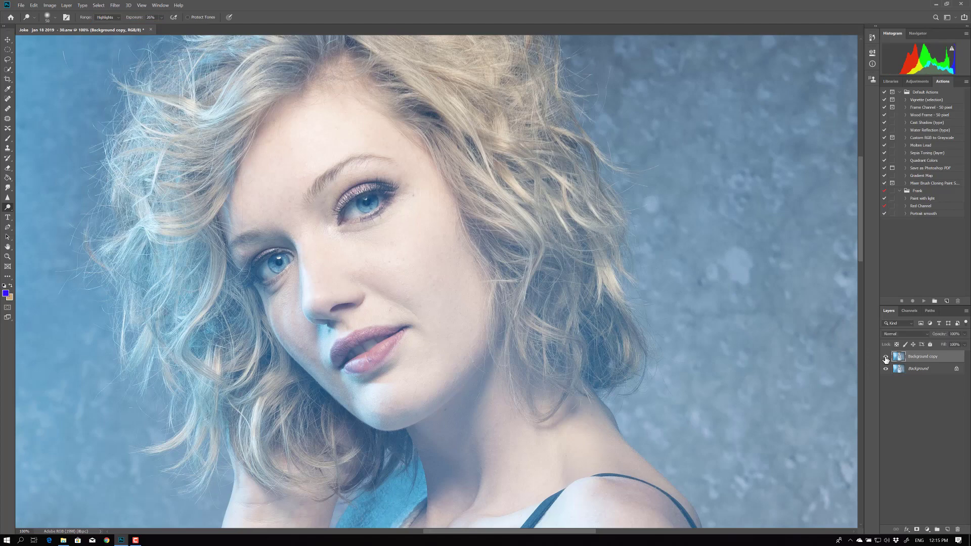
- Set the duplicate layer's opacity to 66%, comparing the eyes with the layer hidden and shown
left_click(963, 336)
left_click_drag(964, 345, 933, 345)
left_click_drag(958, 345, 954, 345)
left_click(886, 362)
left_click(885, 358)
left_click(885, 358)
left_click(885, 359)
left_click(885, 359)
left_click(886, 359)
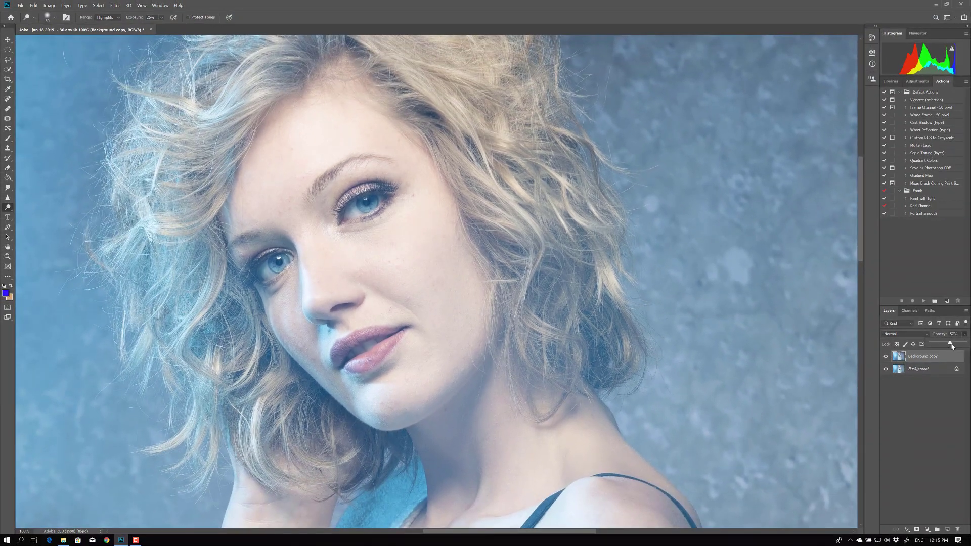
left_click_drag(951, 345, 955, 345)
left_click(885, 357)
left_click(885, 357)
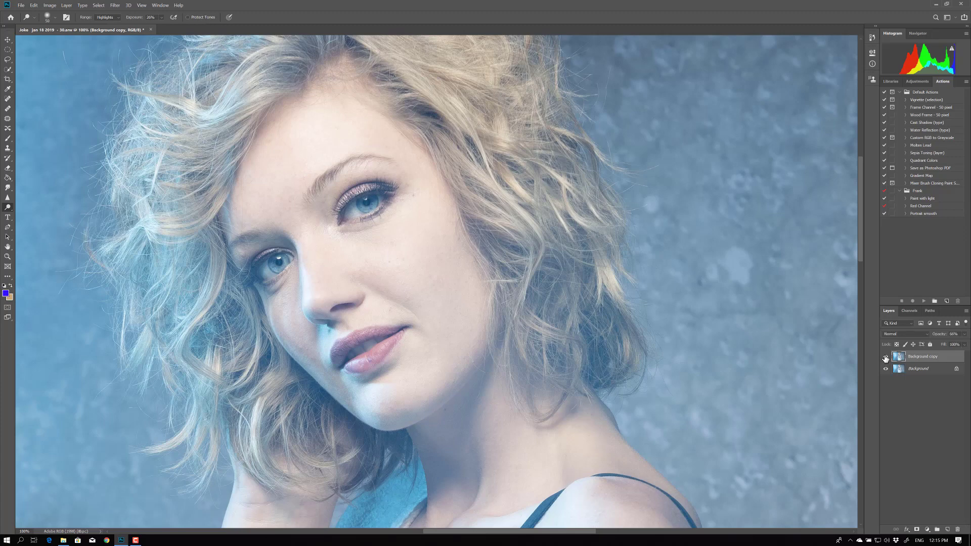